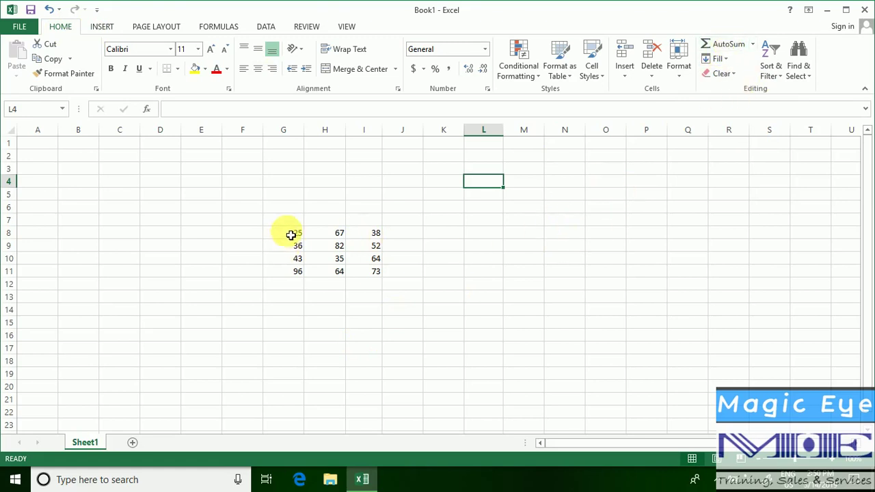
AutoSum G8:L17 to total each row and column, then delete the totals in column L and row 17
{"action": "mouse_move", "coordinate": [287, 235]}
{"action": "left_mouse_down"}
{"action": "mouse_move", "coordinate": [361, 274]}
{"action": "mouse_move", "coordinate": [368, 287]}
{"action": "mouse_move", "coordinate": [504, 283]}
{"action": "mouse_move", "coordinate": [485, 355]}
{"action": "left_mouse_up"}
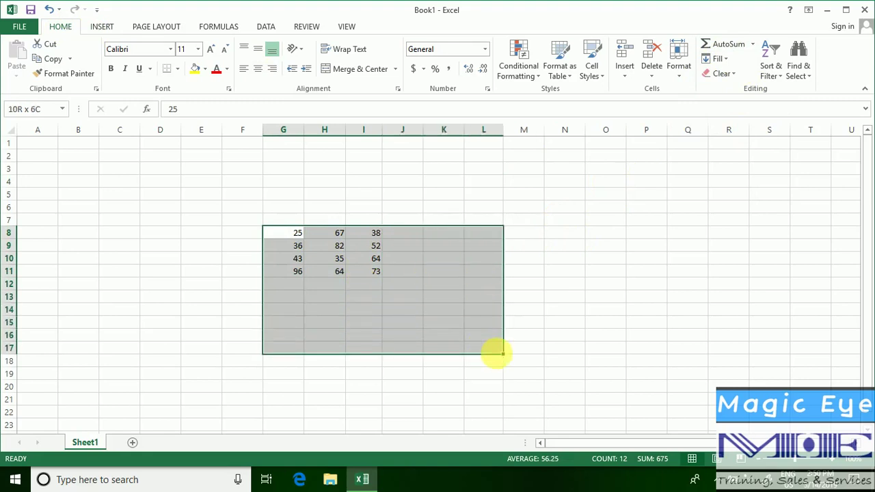
{"action": "left_click", "coordinate": [721, 46]}
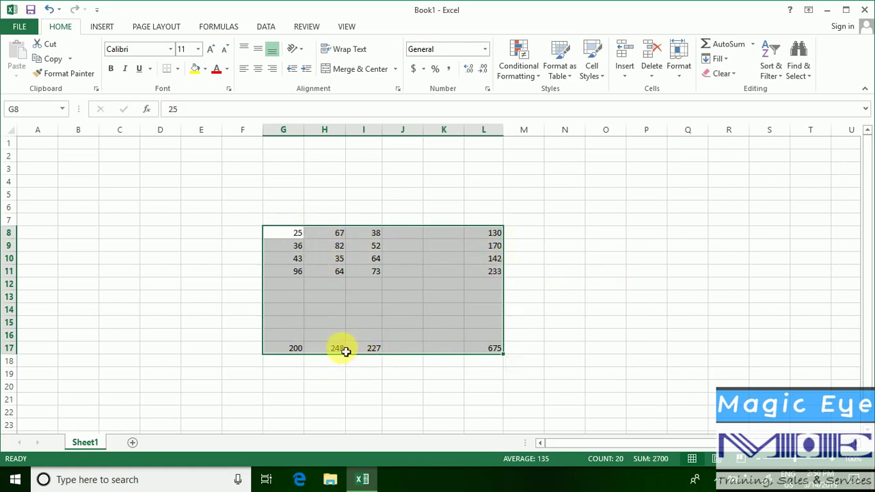
{"action": "left_click", "coordinate": [498, 309]}
{"action": "left_click_drag", "start_coordinate": [493, 232], "coordinate": [510, 376]}
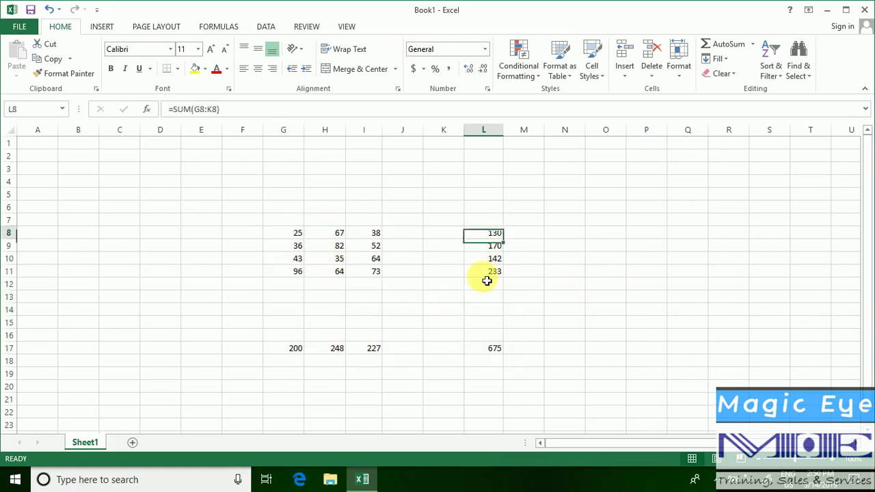
{"action": "key", "text": "Delete"}
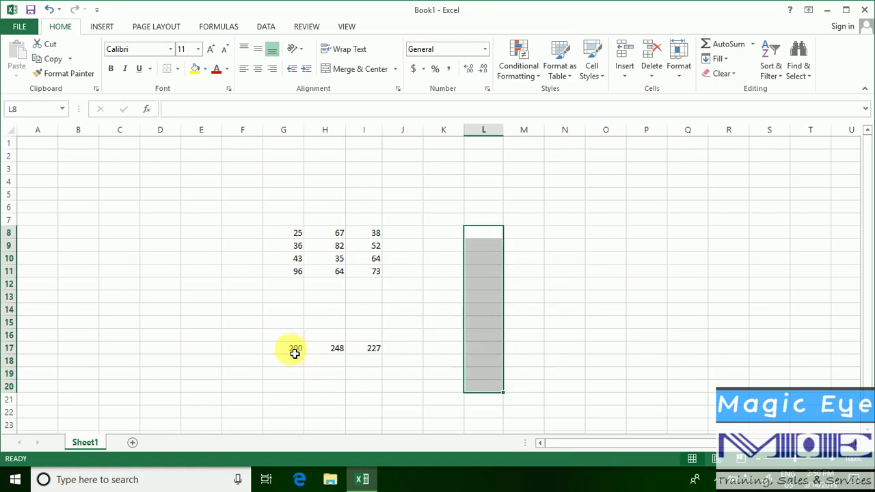
{"action": "left_click_drag", "start_coordinate": [294, 348], "coordinate": [448, 353]}
{"action": "key", "text": "Delete"}
Fill in AVERAGE results for each row and column of G8:M16 and check one formula
{"action": "left_click", "coordinate": [405, 298]}
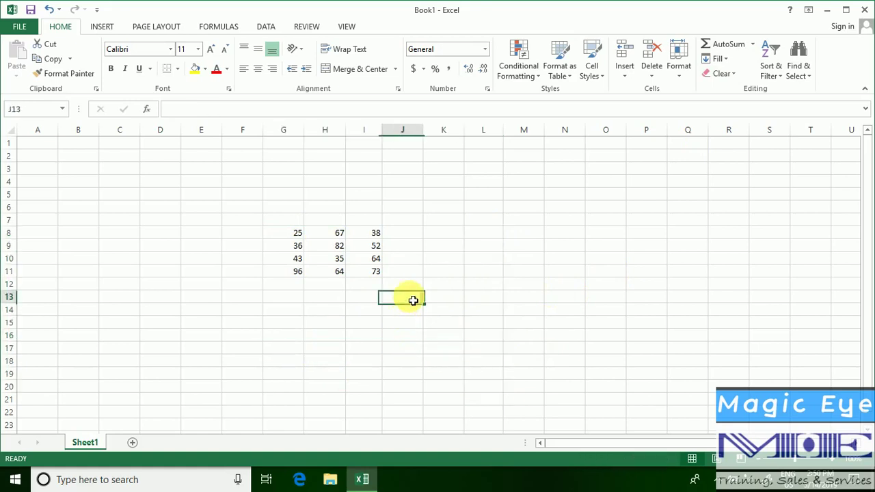
{"action": "left_click", "coordinate": [754, 46]}
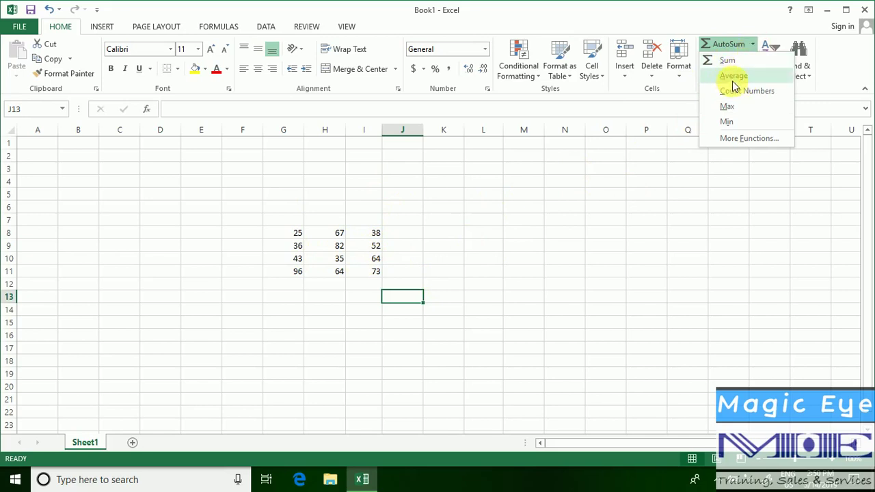
{"action": "left_click", "coordinate": [438, 244]}
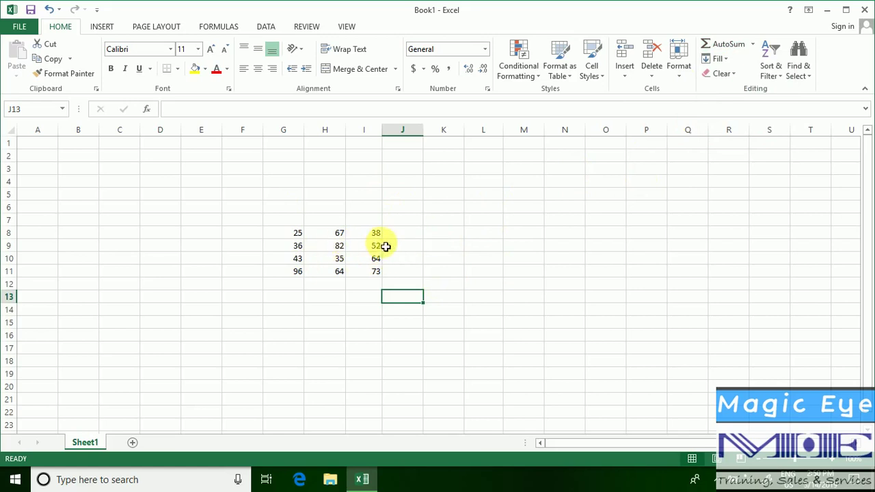
{"action": "left_click_drag", "start_coordinate": [299, 233], "coordinate": [507, 343]}
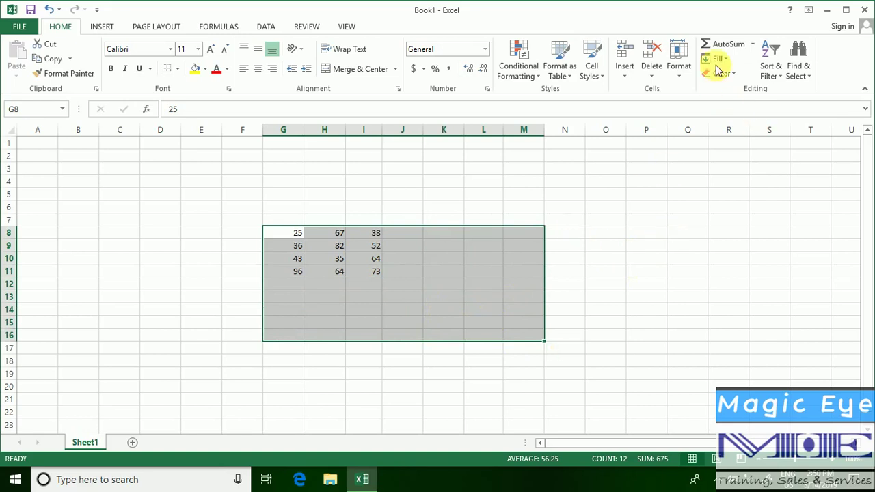
{"action": "left_click", "coordinate": [755, 44]}
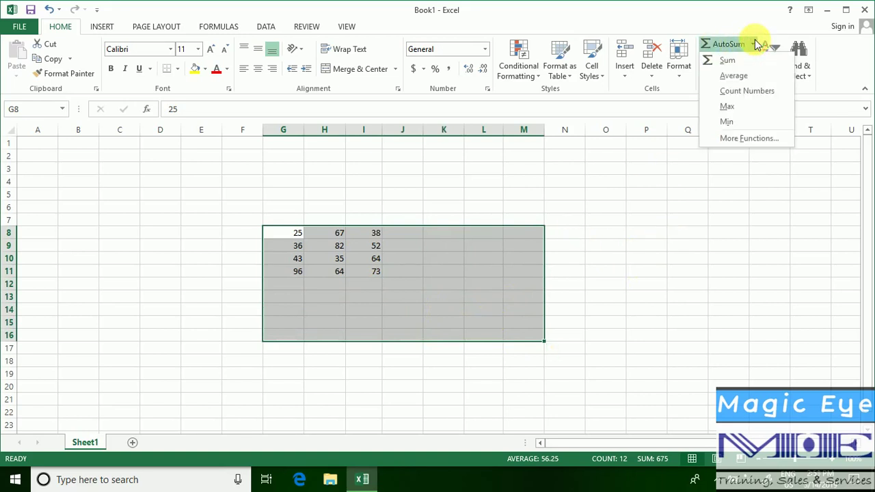
{"action": "left_click", "coordinate": [728, 76]}
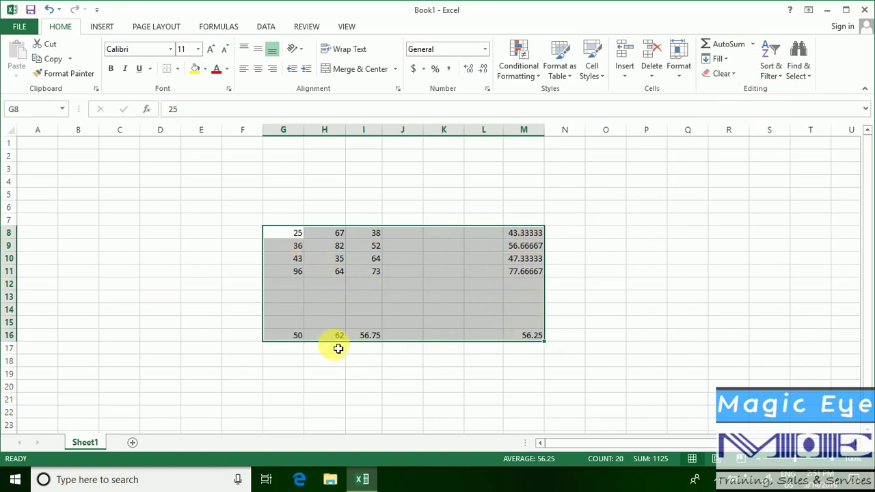
{"action": "left_click", "coordinate": [517, 257]}
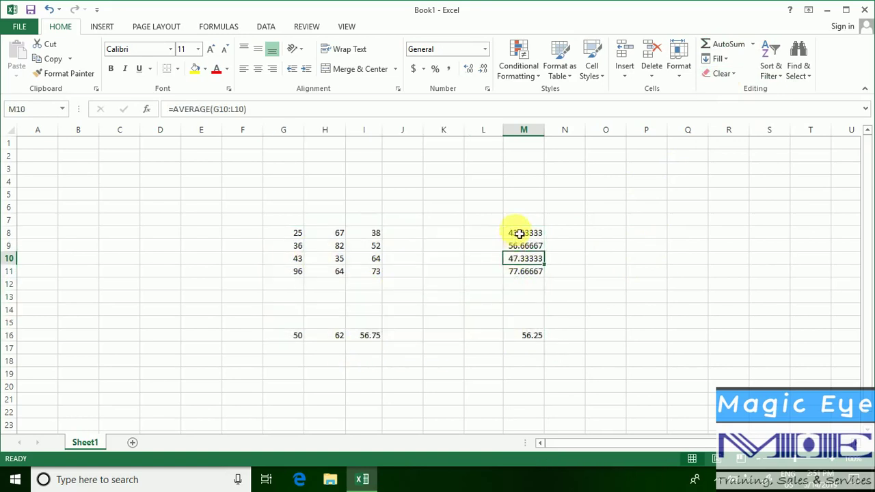
Delete the averages in column M and row 16
{"action": "left_click_drag", "start_coordinate": [518, 239], "coordinate": [527, 360]}
{"action": "key", "text": "Delete"}
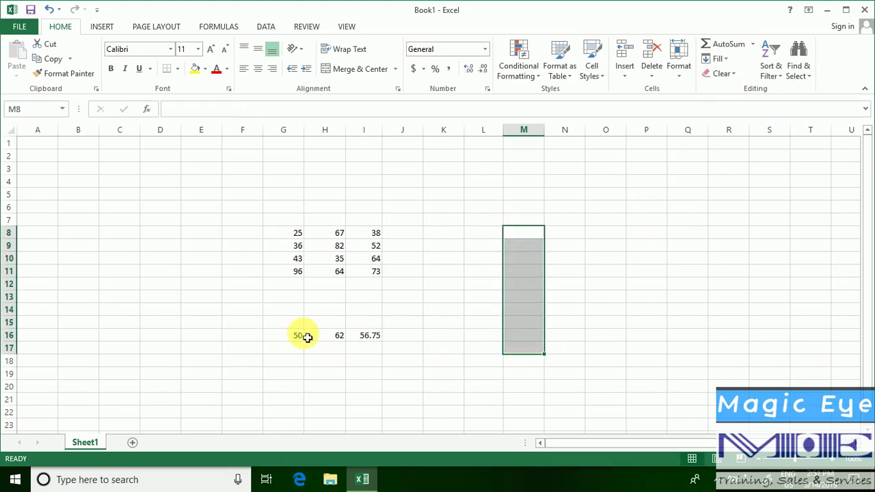
{"action": "left_click_drag", "start_coordinate": [283, 336], "coordinate": [417, 349]}
{"action": "key", "text": "Delete"}
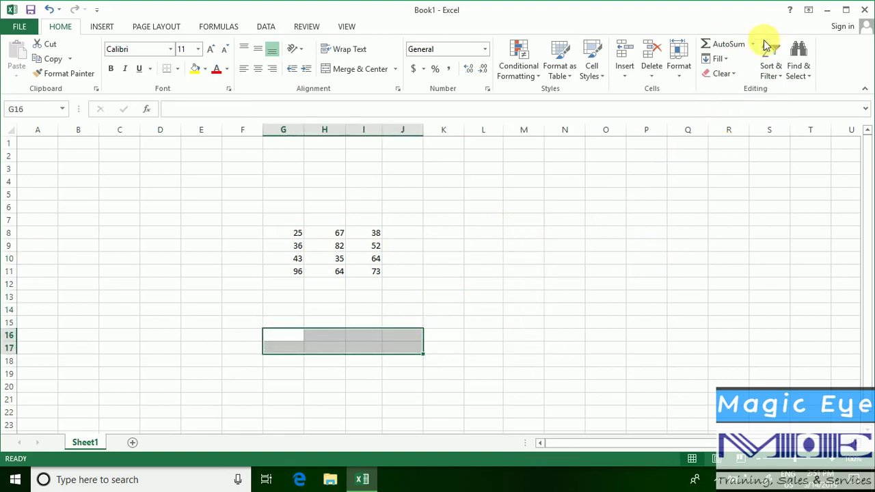
Use Count Numbers on G8:K17 to count values in each row and column
{"action": "left_click", "coordinate": [753, 44]}
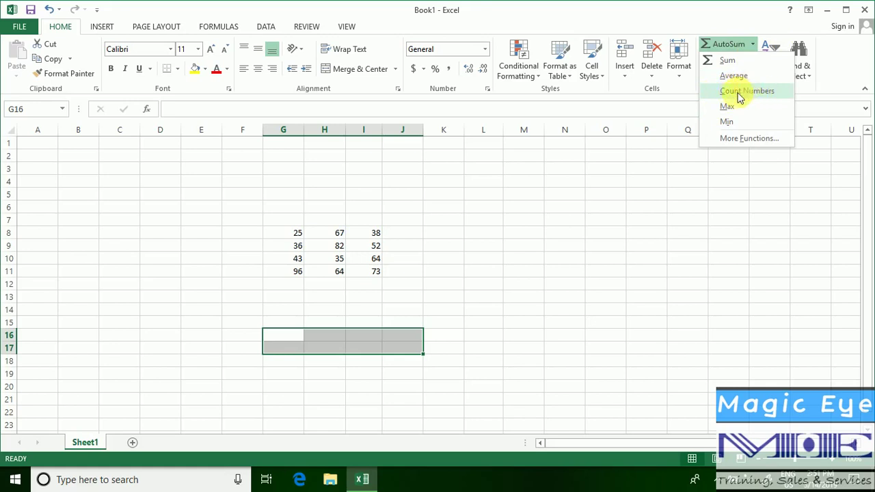
{"action": "left_click", "coordinate": [345, 251]}
{"action": "left_click", "coordinate": [294, 234]}
{"action": "mouse_move", "coordinate": [352, 252]}
{"action": "left_mouse_down"}
{"action": "mouse_move", "coordinate": [360, 276]}
{"action": "mouse_move", "coordinate": [481, 312]}
{"action": "mouse_move", "coordinate": [445, 354]}
{"action": "left_mouse_up"}
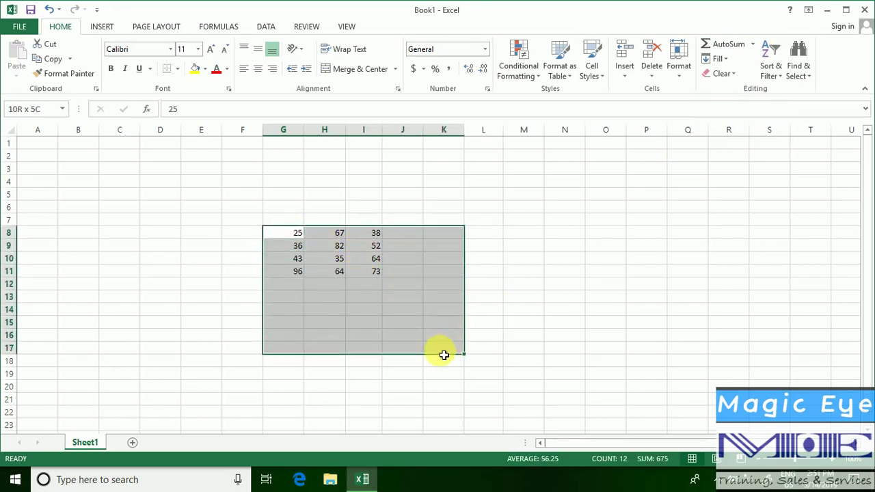
{"action": "left_click", "coordinate": [755, 43]}
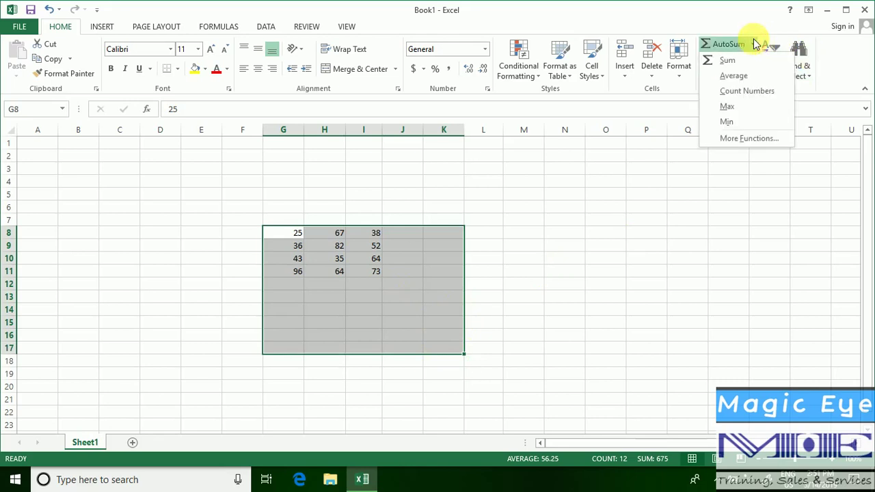
{"action": "left_click", "coordinate": [739, 91]}
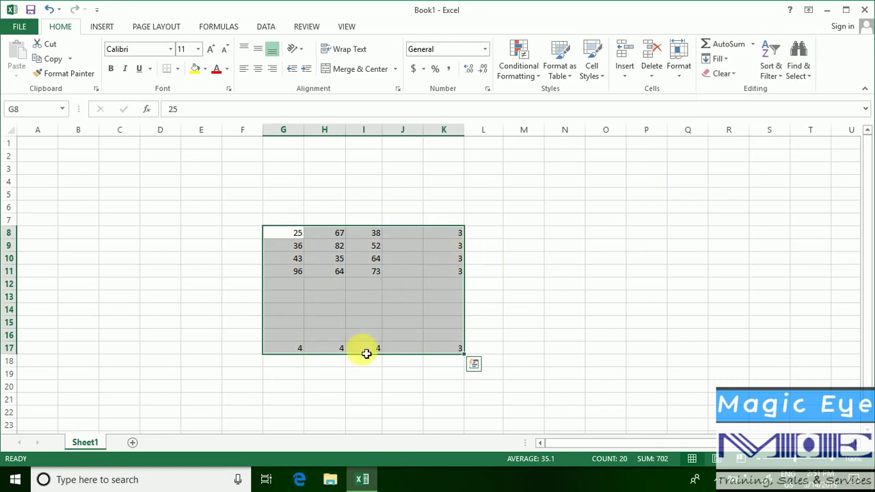
{"action": "left_click", "coordinate": [417, 348]}
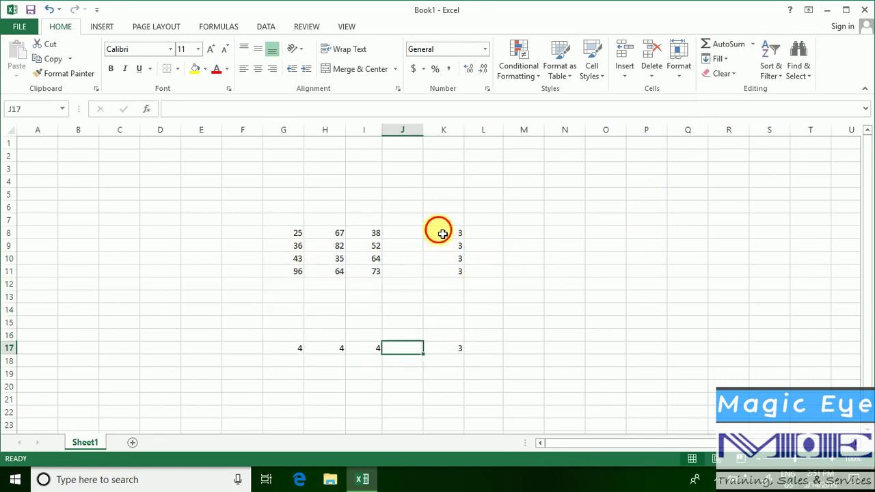
Select the counts in column K and delete the counts in row 17
{"action": "left_click_drag", "start_coordinate": [444, 232], "coordinate": [447, 363]}
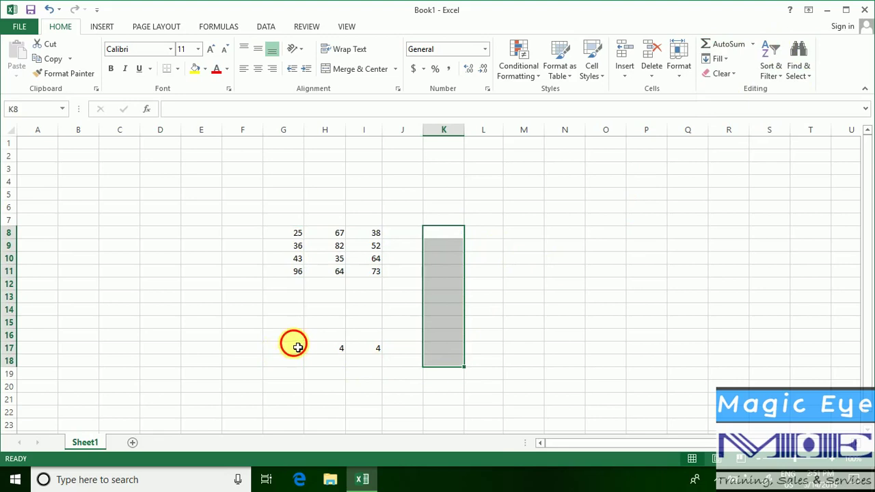
{"action": "left_click_drag", "start_coordinate": [293, 346], "coordinate": [412, 351]}
{"action": "key", "text": "Delete"}
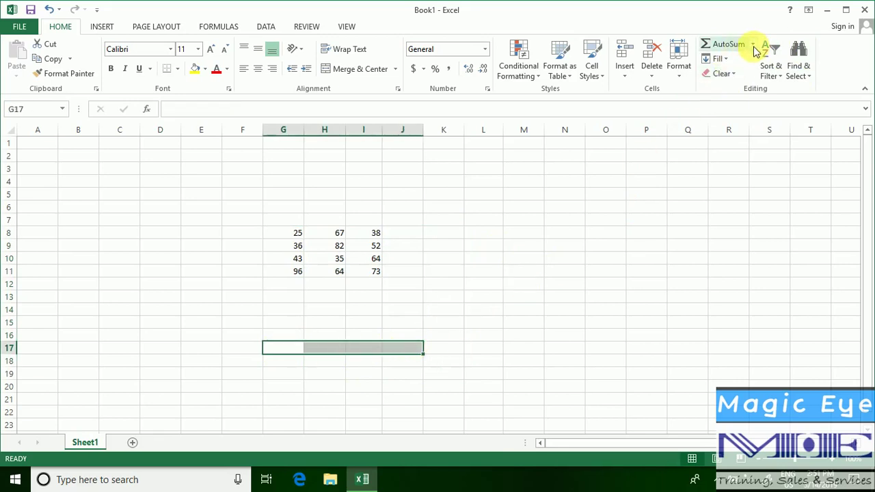
Fill in the MAX of each row and column for G8:K20 and check a column maximum formula
{"action": "left_click", "coordinate": [753, 45]}
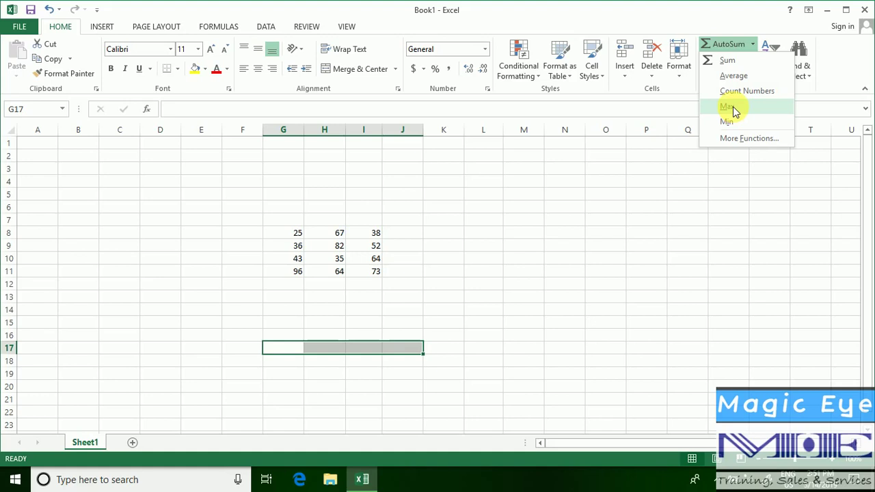
{"action": "left_click", "coordinate": [378, 256]}
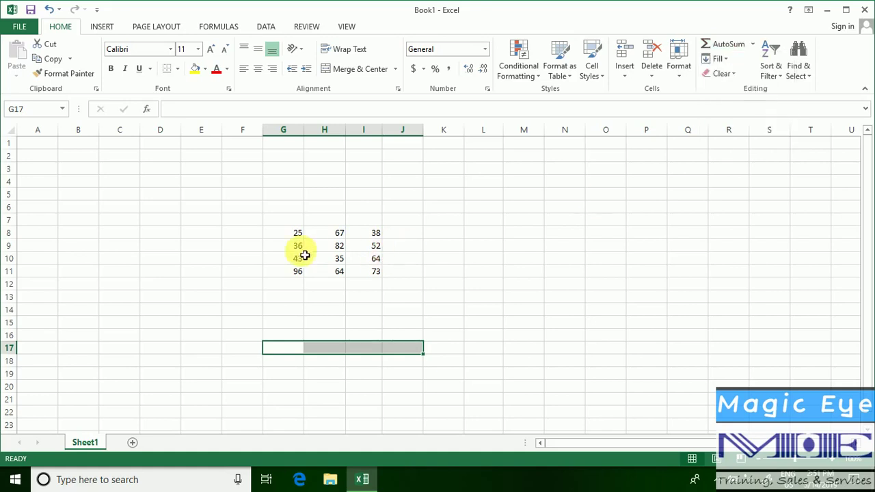
{"action": "left_click_drag", "start_coordinate": [283, 237], "coordinate": [354, 279]}
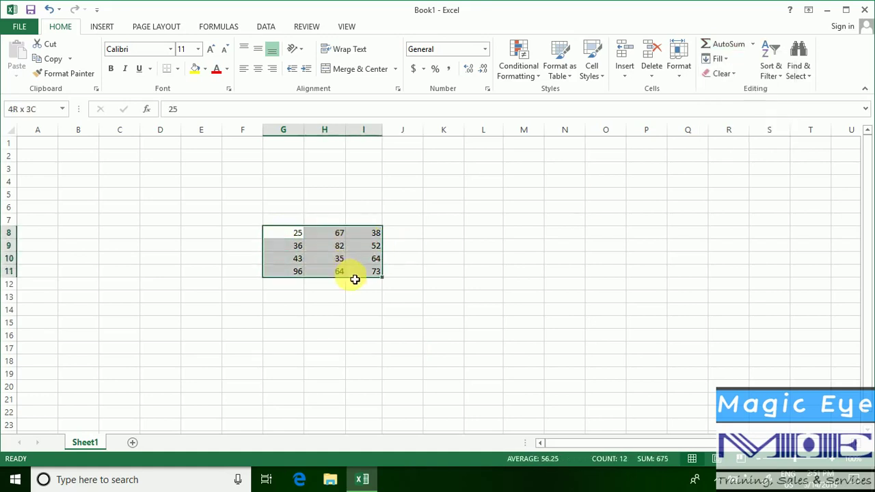
{"action": "left_click_drag", "start_coordinate": [368, 283], "coordinate": [458, 386]}
{"action": "left_click", "coordinate": [753, 44]}
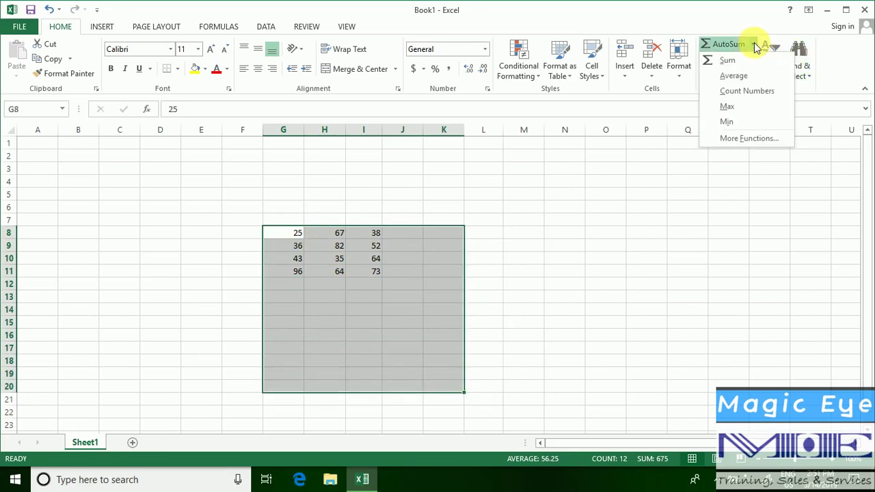
{"action": "left_click", "coordinate": [729, 107]}
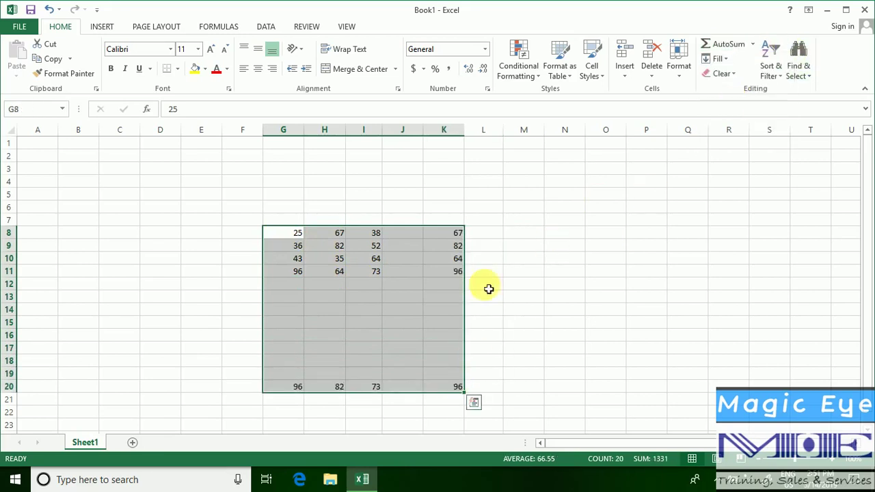
{"action": "left_click", "coordinate": [367, 388]}
Delete the row maximums in column K and select the column maximums in row 20
{"action": "left_click_drag", "start_coordinate": [451, 220], "coordinate": [469, 411]}
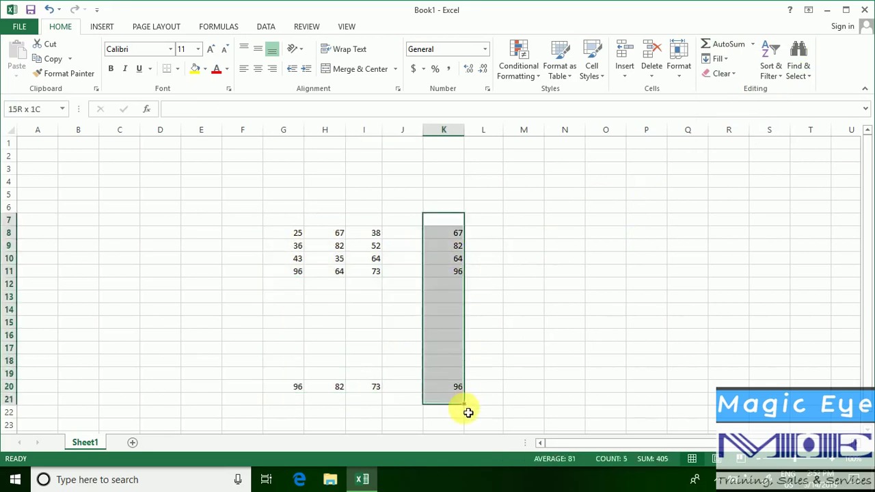
{"action": "key", "text": "Delete"}
{"action": "left_click_drag", "start_coordinate": [296, 389], "coordinate": [388, 389]}
Delete the column maximums in row 20
{"action": "key", "text": "Delete"}
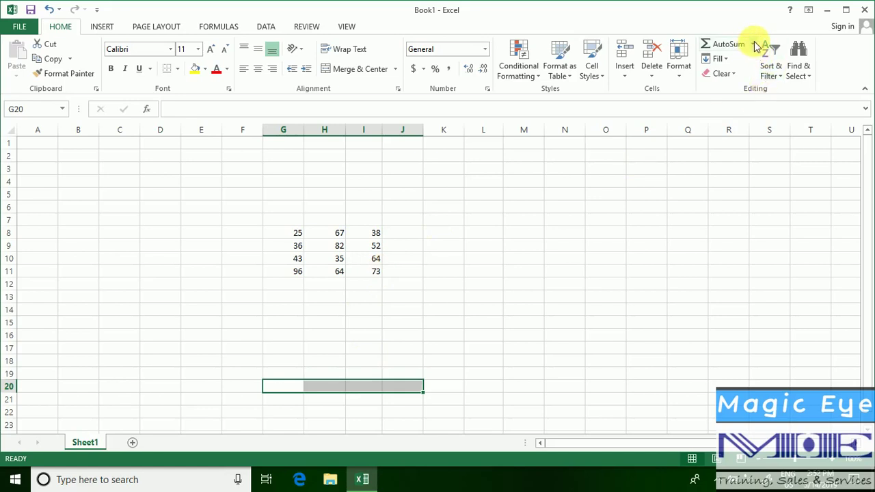
{"action": "left_click", "coordinate": [754, 45]}
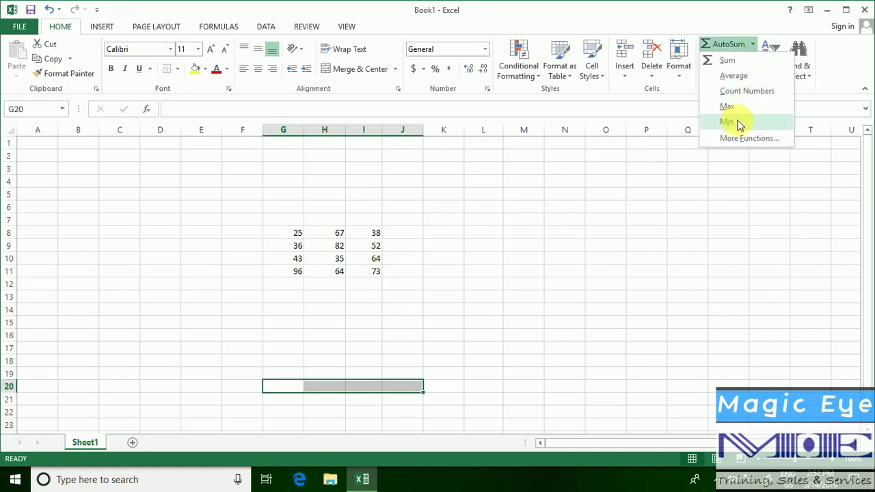
{"action": "left_click", "coordinate": [339, 258]}
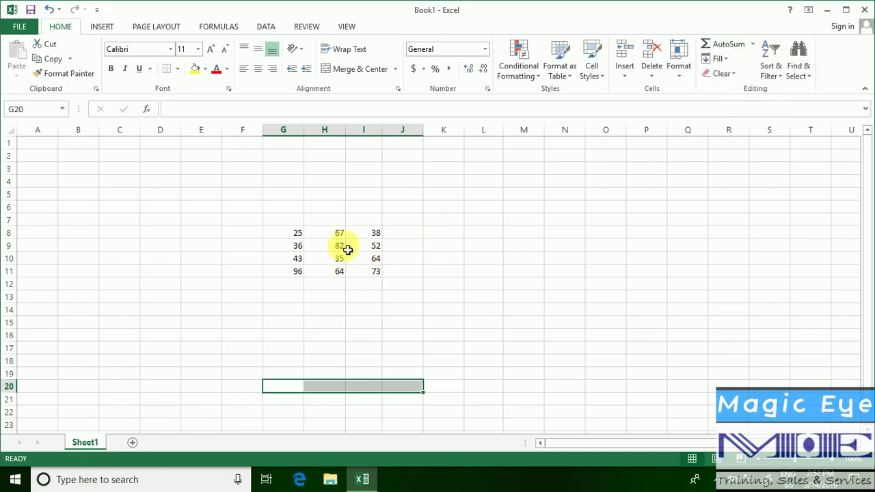
Fill in the MIN of each row and column of the number block
{"action": "left_click", "coordinate": [291, 234]}
{"action": "left_click_drag", "start_coordinate": [315, 244], "coordinate": [580, 351]}
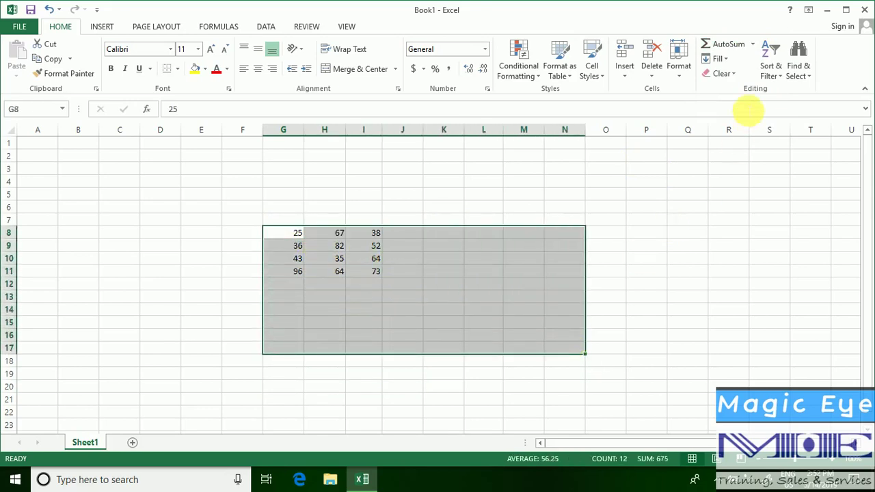
{"action": "left_click", "coordinate": [753, 46]}
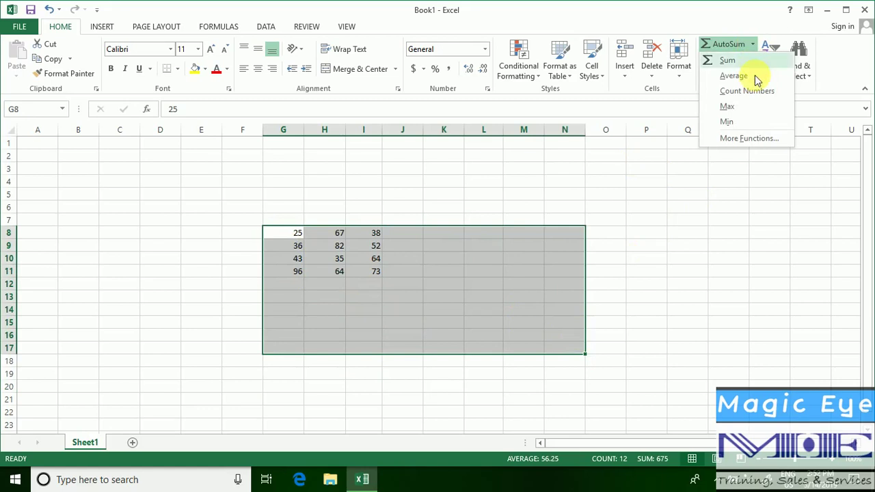
{"action": "left_click", "coordinate": [730, 127]}
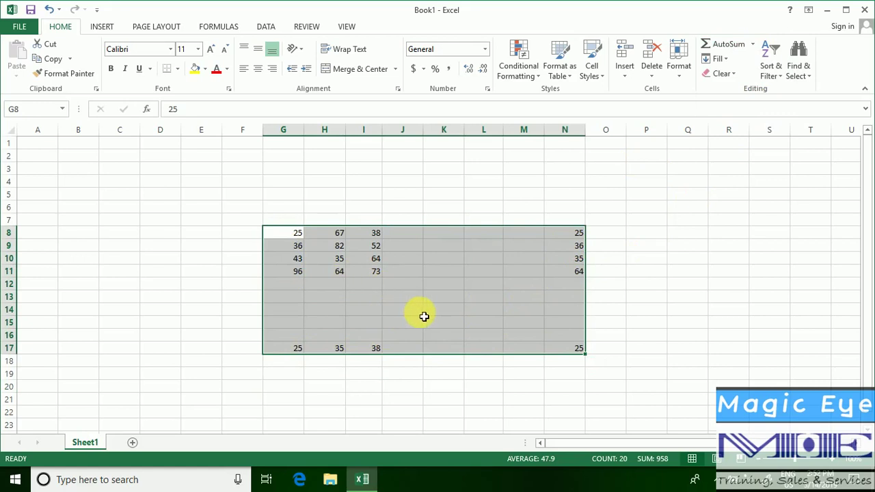
Delete the MIN results in column N and in row 17
{"action": "left_click_drag", "start_coordinate": [578, 232], "coordinate": [565, 373]}
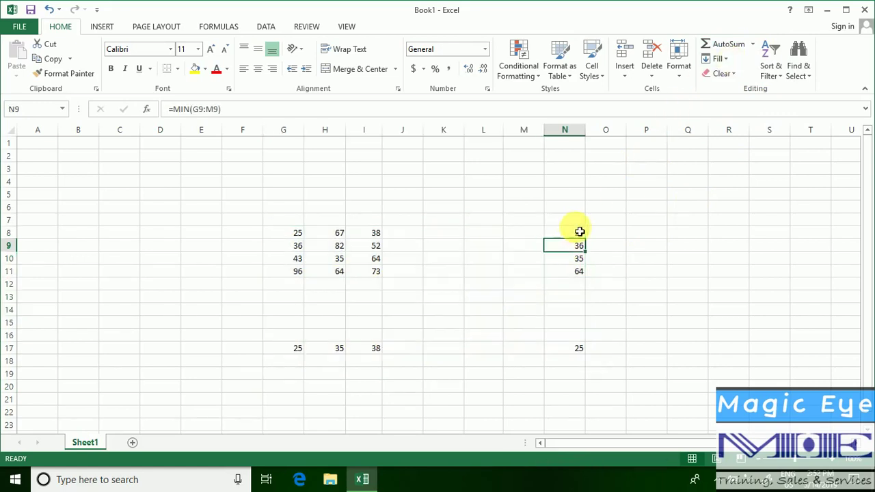
{"action": "left_click", "coordinate": [752, 47]}
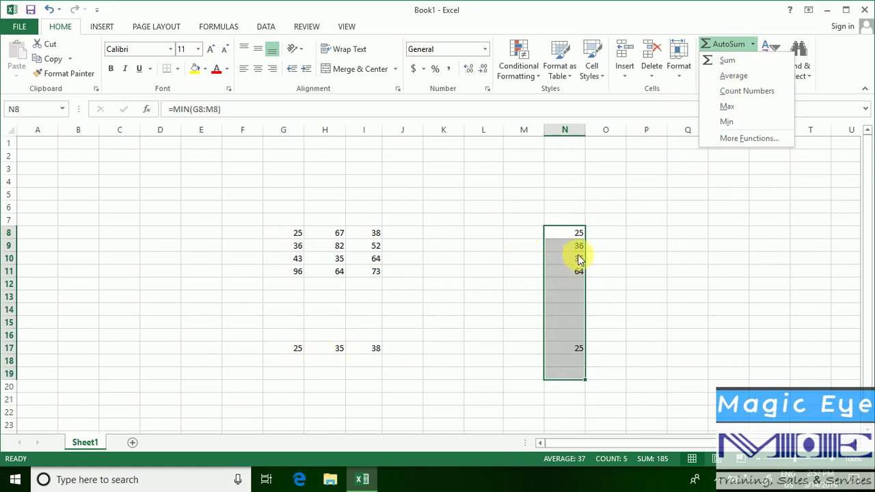
{"action": "key", "text": "Escape"}
{"action": "key", "text": "Delete"}
{"action": "left_click_drag", "start_coordinate": [301, 348], "coordinate": [376, 348]}
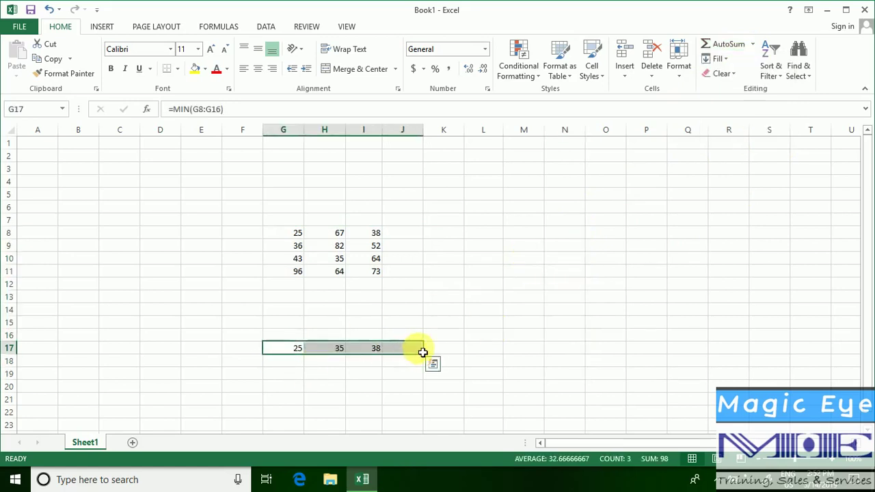
{"action": "key", "text": "Delete"}
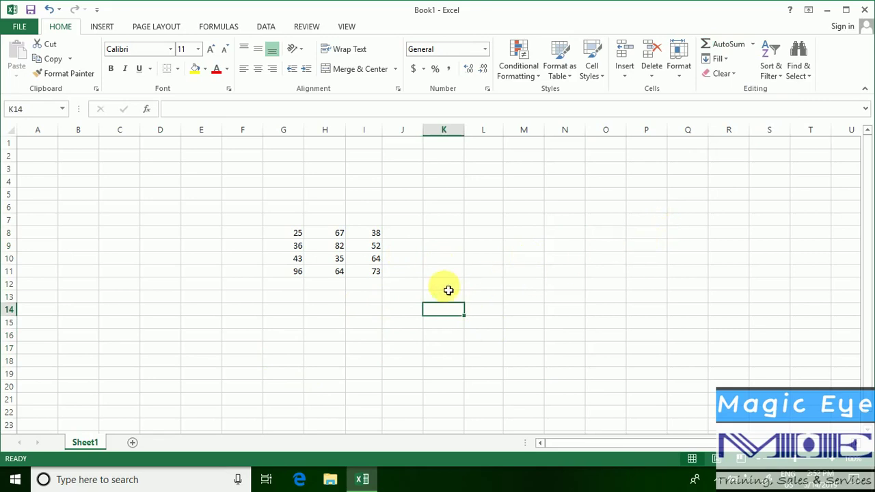
{"action": "left_click", "coordinate": [396, 259]}
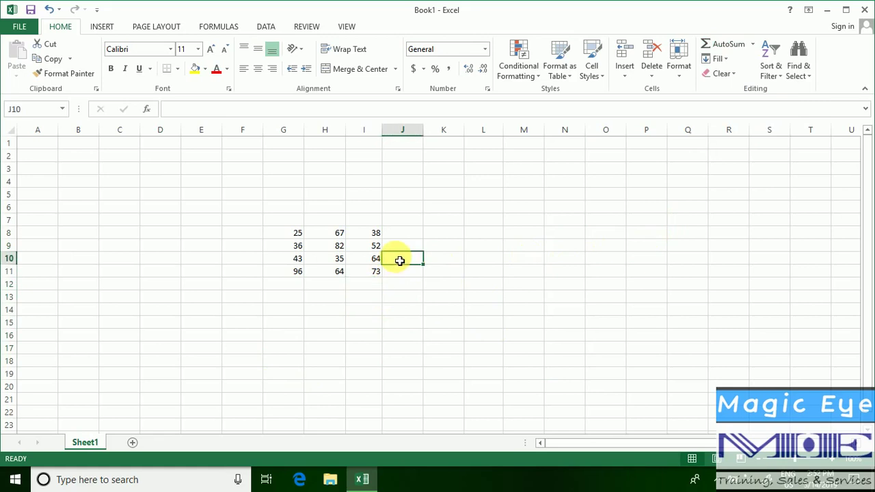
{"action": "left_click", "coordinate": [470, 244]}
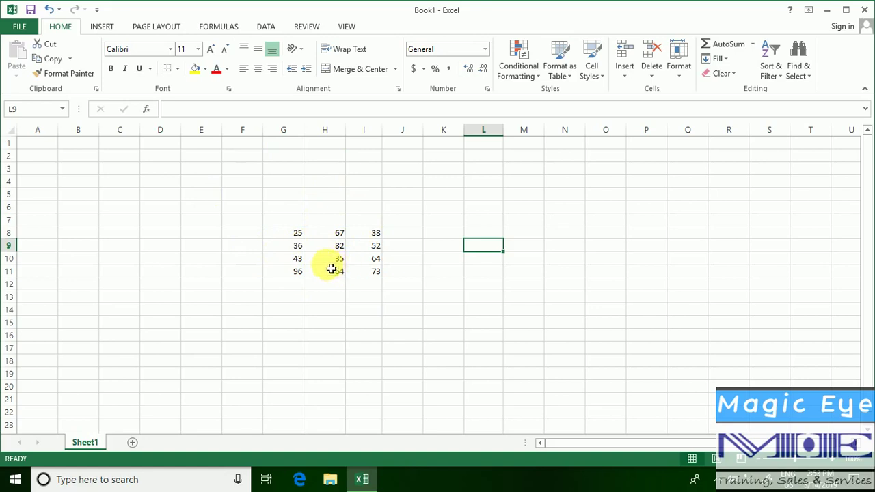
{"action": "left_click", "coordinate": [322, 159]}
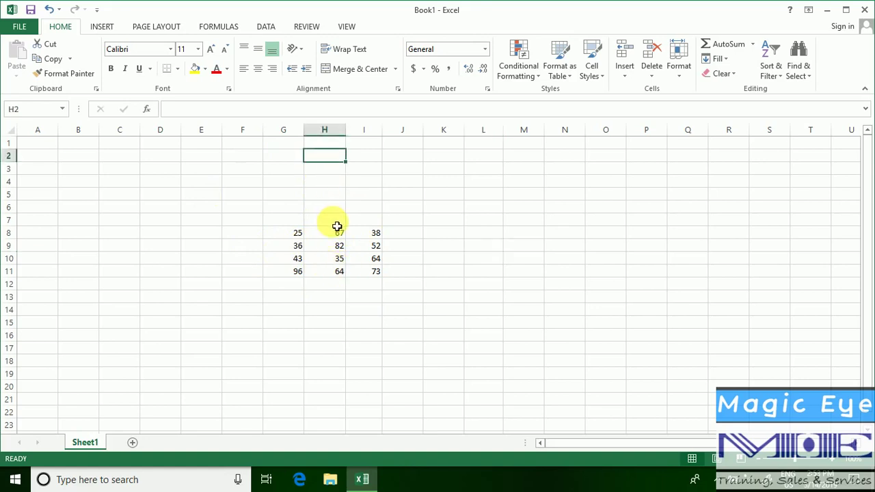
{"action": "type", "text": "="}
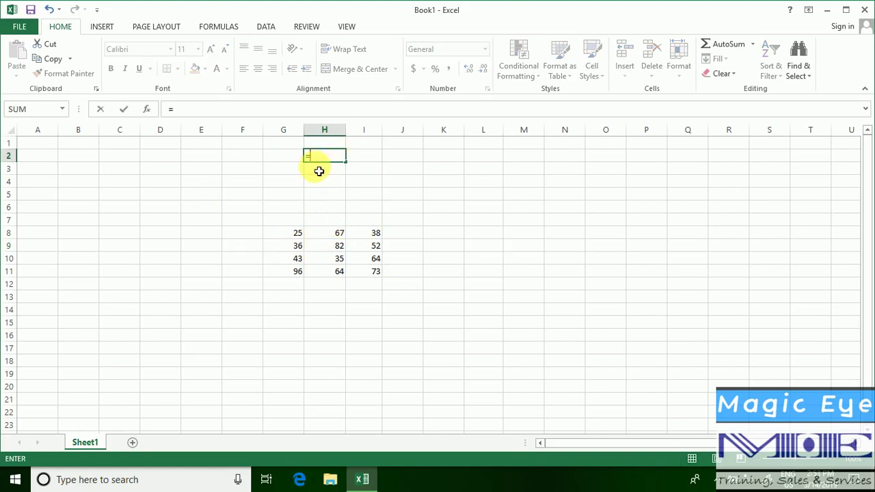
{"action": "type", "text": "sum"}
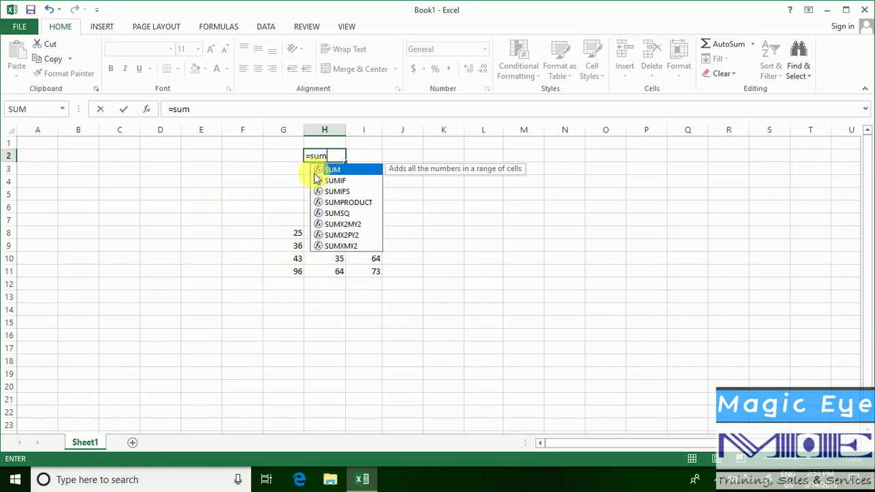
{"action": "type", "text": "("}
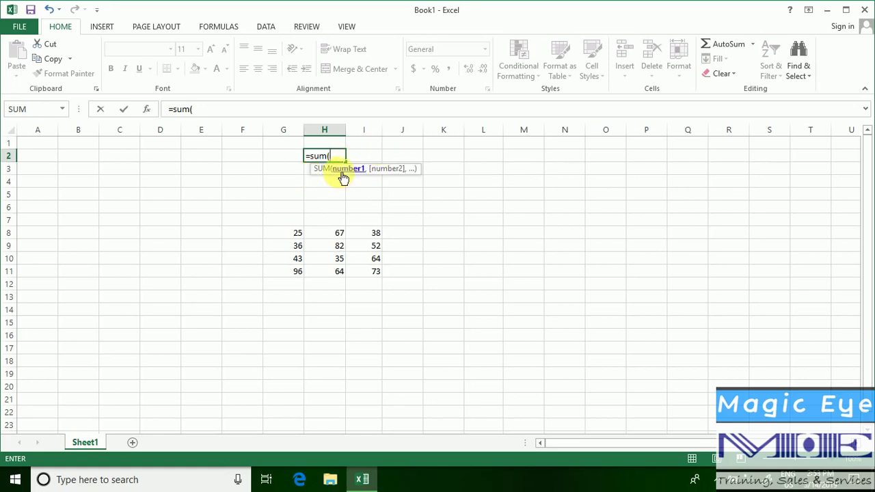
Enter =SUM(G8:H11) in H2 so it shows 448
{"action": "left_click_drag", "start_coordinate": [294, 235], "coordinate": [376, 272]}
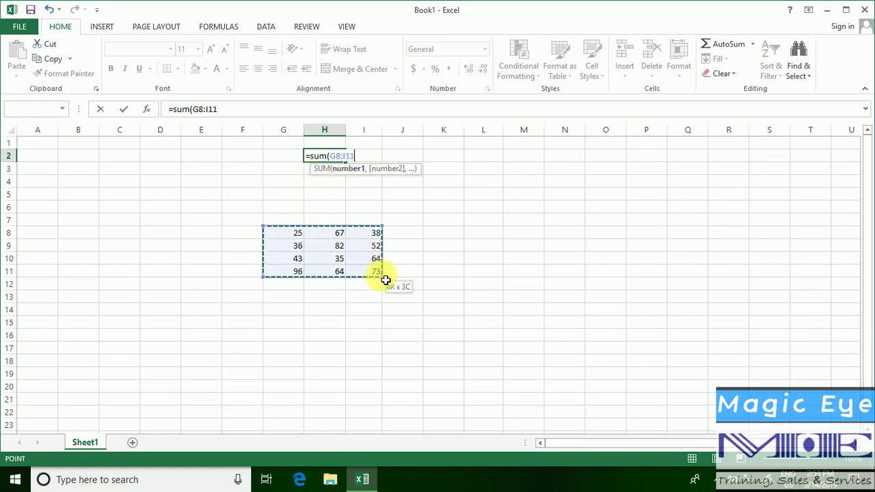
{"action": "mouse_move", "coordinate": [283, 235]}
{"action": "left_mouse_down"}
{"action": "mouse_move", "coordinate": [319, 236]}
{"action": "mouse_move", "coordinate": [341, 274]}
{"action": "left_mouse_up"}
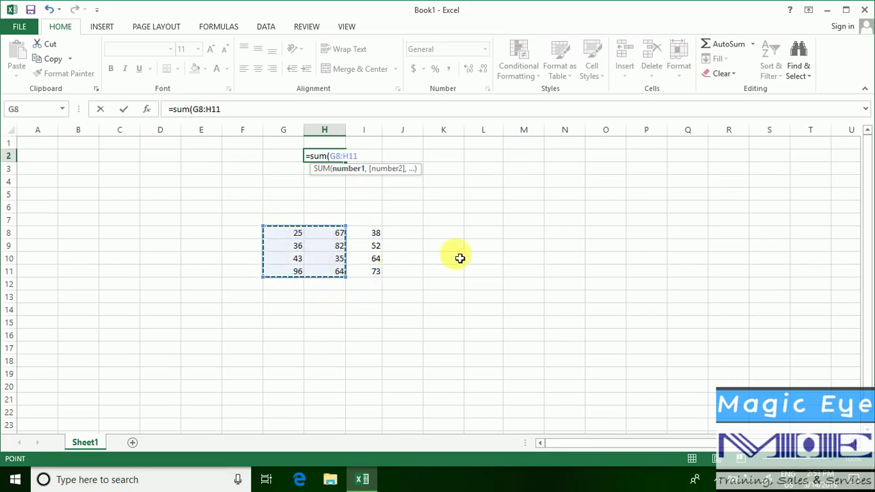
{"action": "type", "text": ")"}
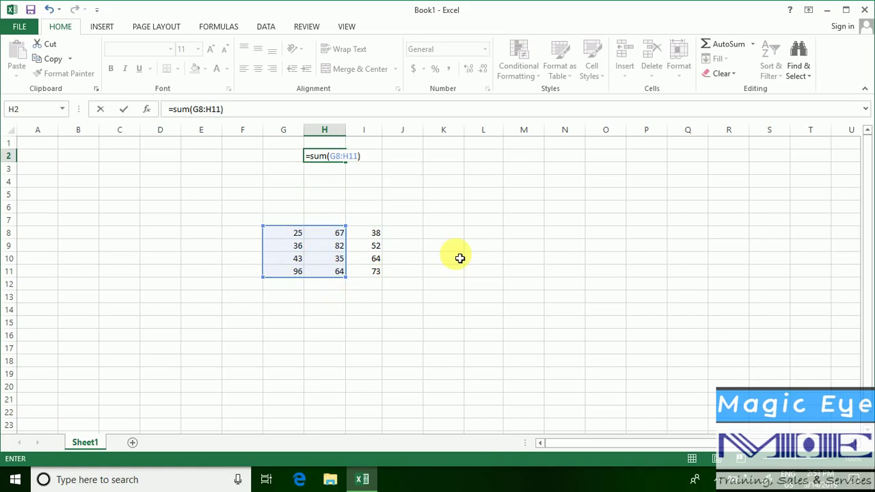
{"action": "key", "text": "Return"}
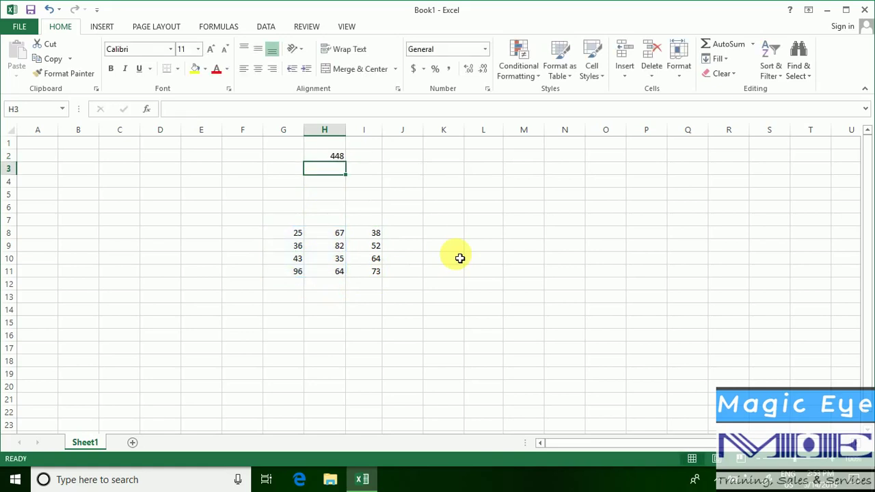
{"action": "left_click", "coordinate": [328, 151]}
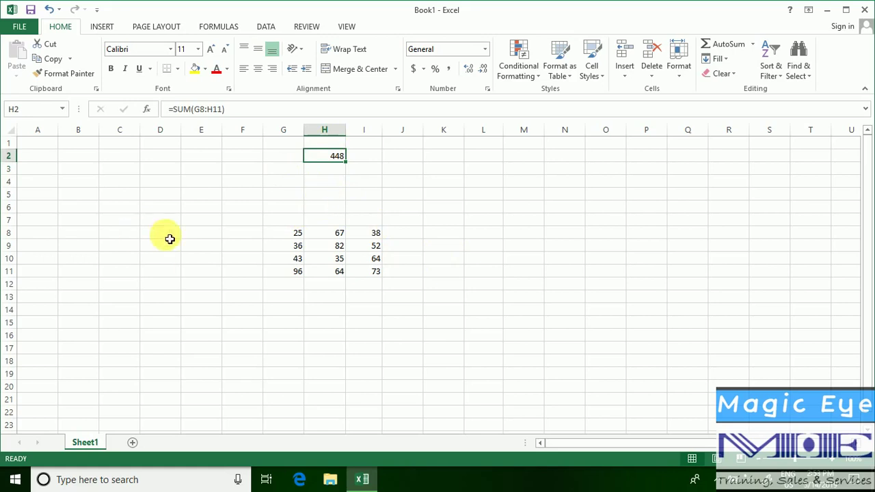
{"action": "left_click", "coordinate": [194, 222]}
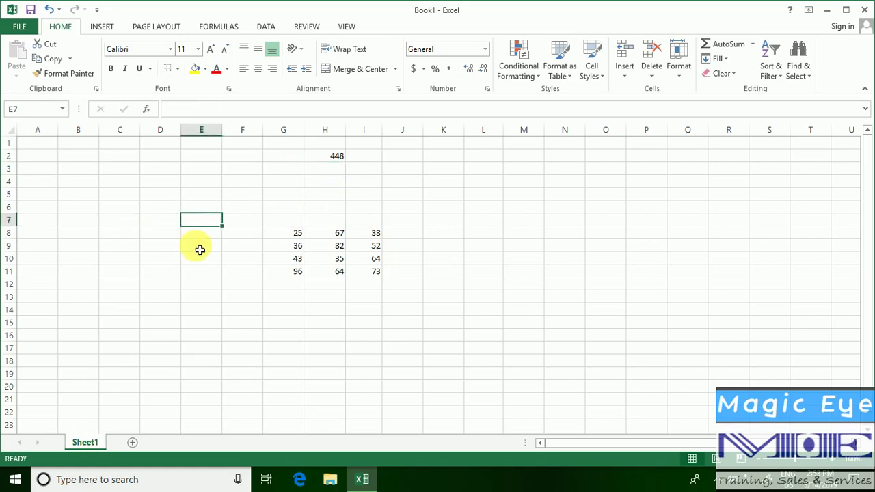
Enter =AVERAGE(H8:J11) in E7, which displays 59.375
{"action": "type", "text": "="}
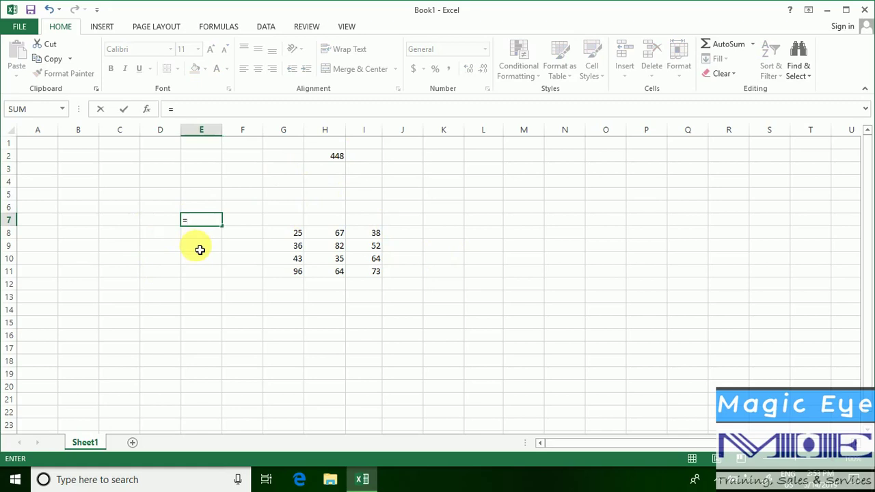
{"action": "type", "text": "average"}
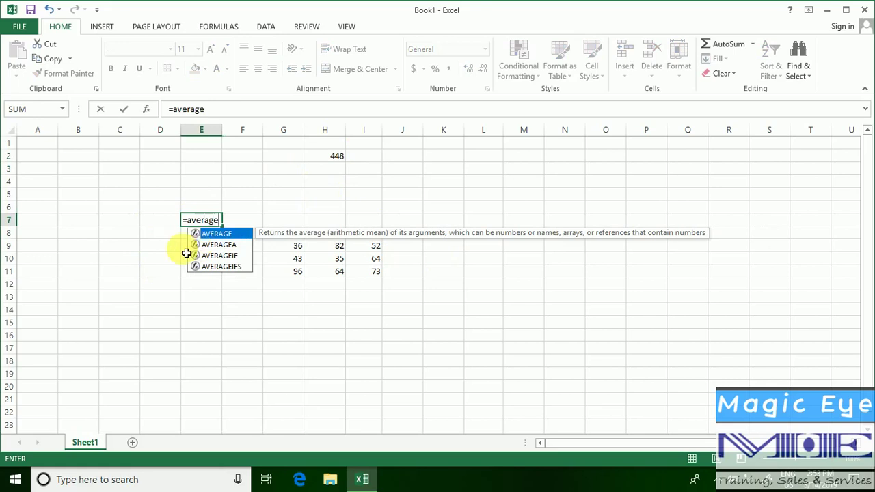
{"action": "type", "text": "("}
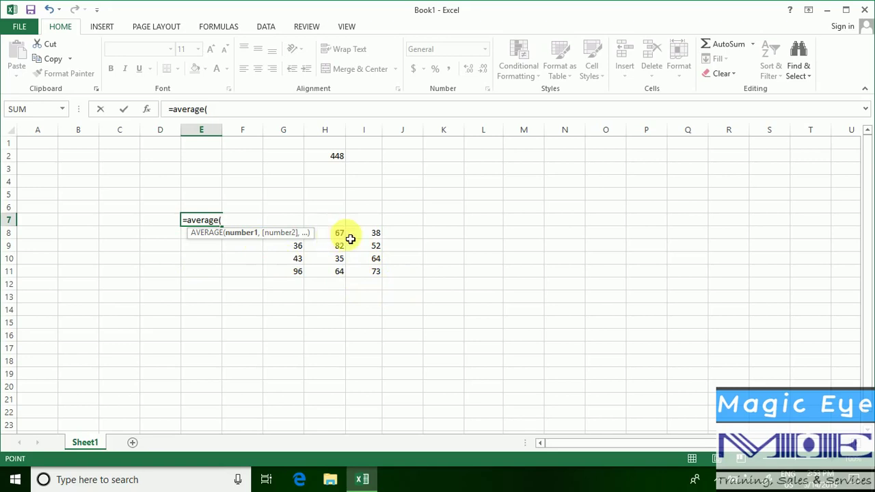
{"action": "left_click_drag", "start_coordinate": [339, 234], "coordinate": [403, 272]}
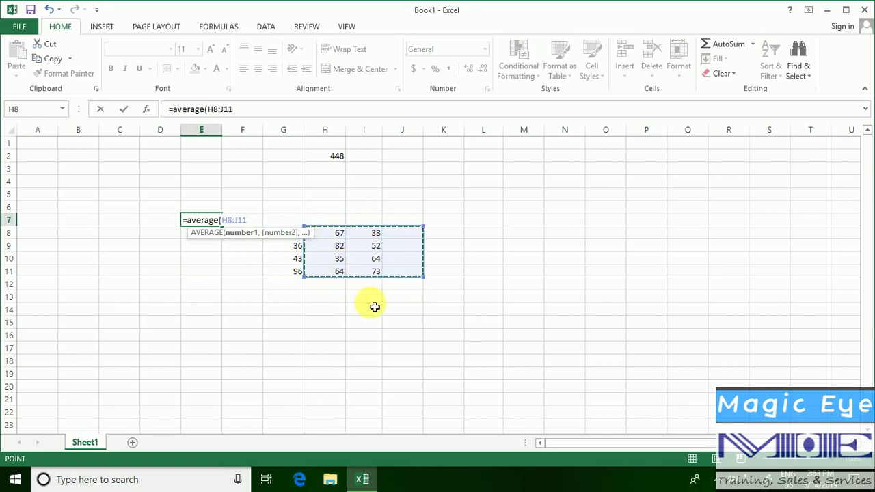
{"action": "type", "text": ")"}
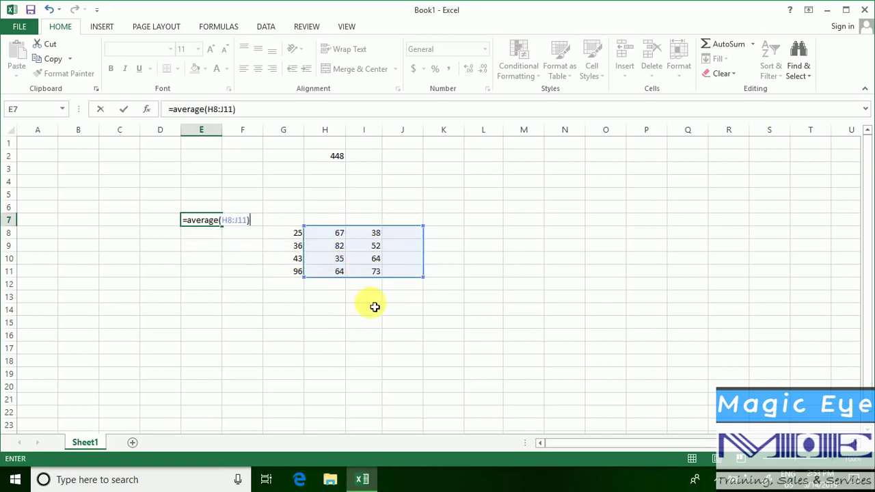
{"action": "key", "text": "Return"}
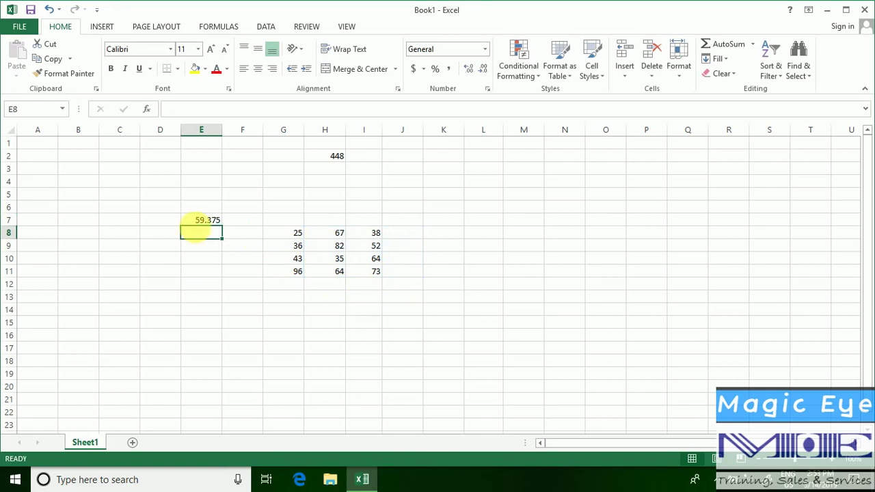
{"action": "left_click", "coordinate": [216, 218]}
{"action": "left_click", "coordinate": [201, 248]}
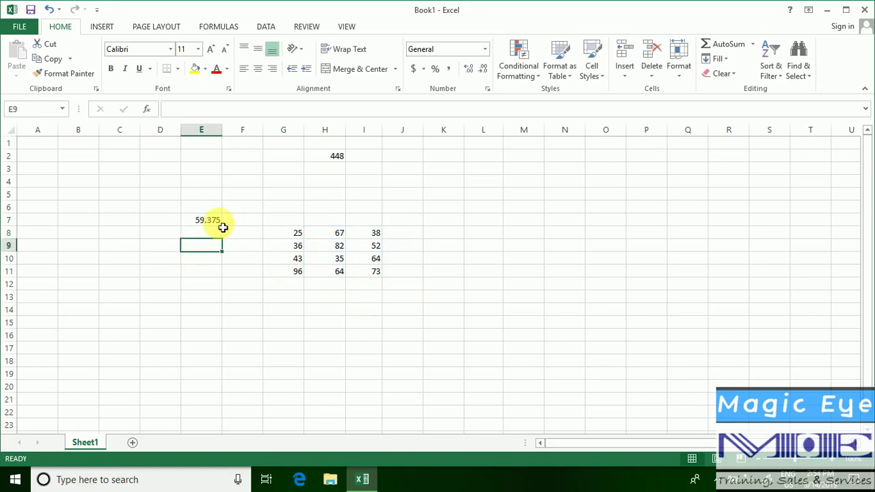
Enter =MAX(G8:H11) in H15 to get 96
{"action": "left_click", "coordinate": [326, 324]}
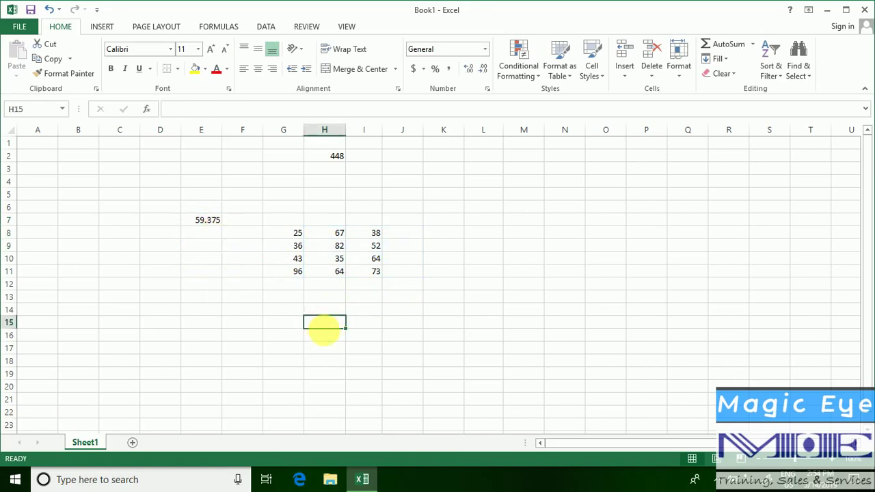
{"action": "type", "text": "="}
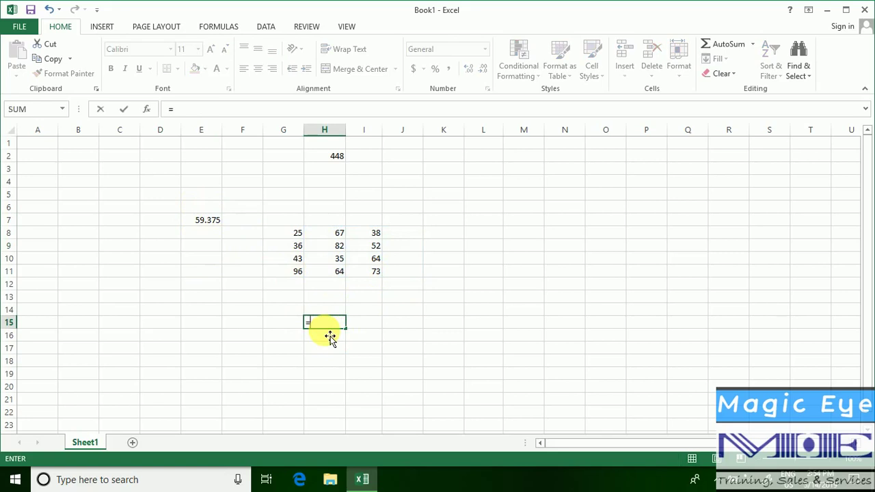
{"action": "type", "text": "max"}
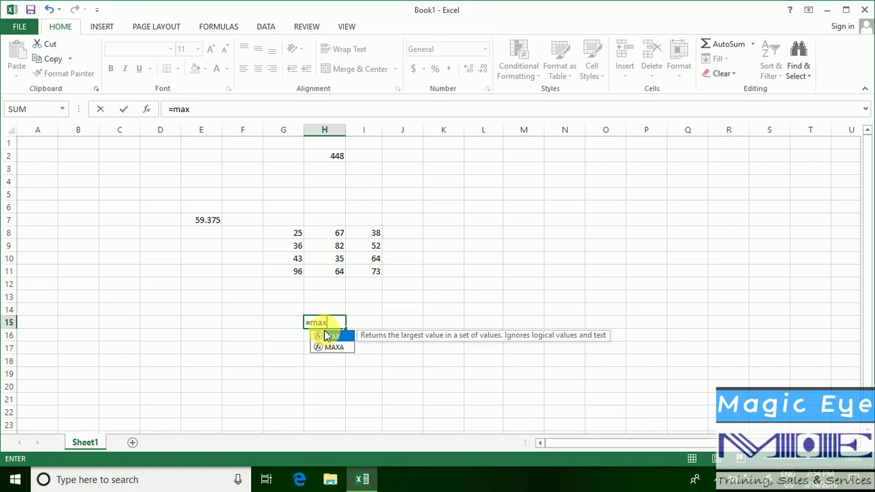
{"action": "type", "text": "("}
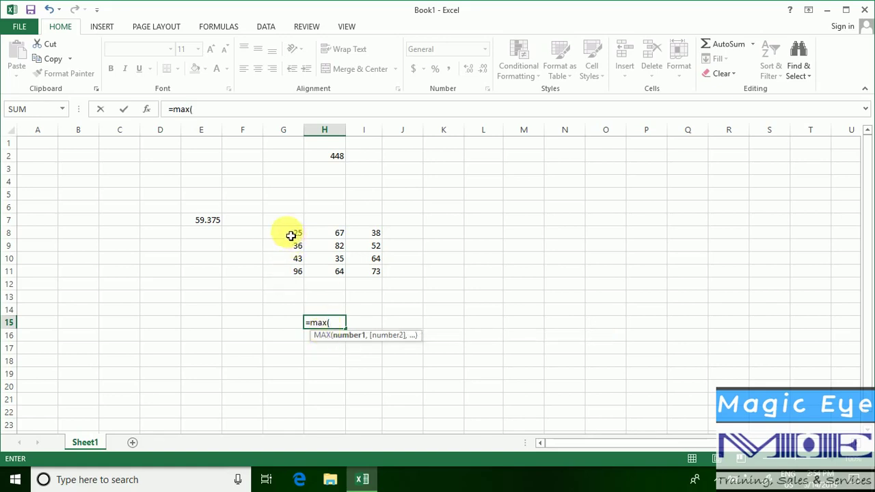
{"action": "left_click_drag", "start_coordinate": [287, 234], "coordinate": [410, 282]}
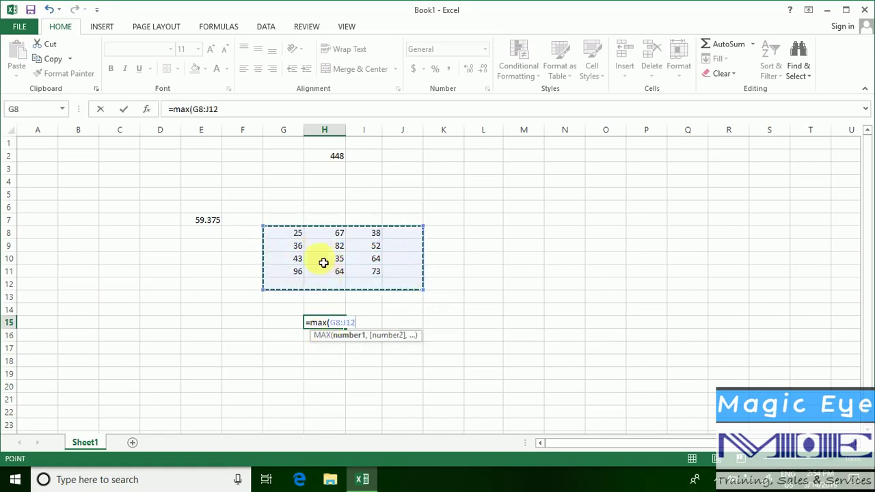
{"action": "mouse_move", "coordinate": [292, 236]}
{"action": "left_mouse_down"}
{"action": "mouse_move", "coordinate": [318, 241]}
{"action": "mouse_move", "coordinate": [358, 282]}
{"action": "left_mouse_up"}
{"action": "type", "text": ")"}
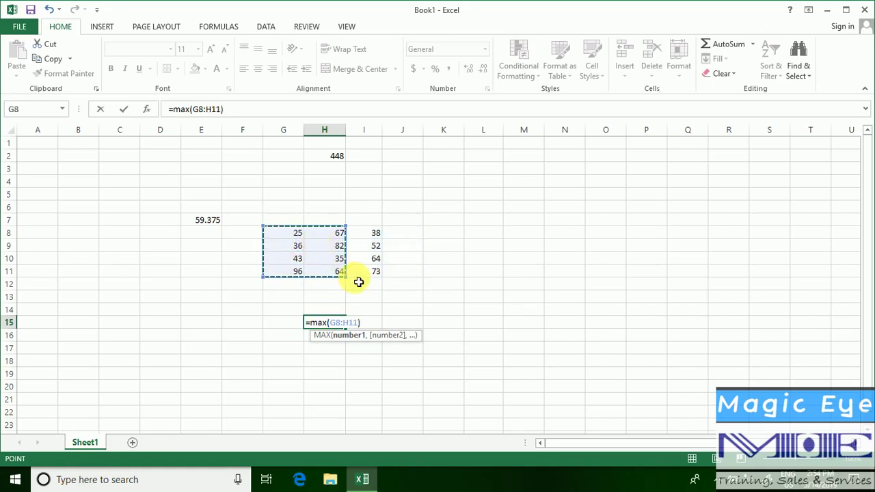
{"action": "key", "text": "Return"}
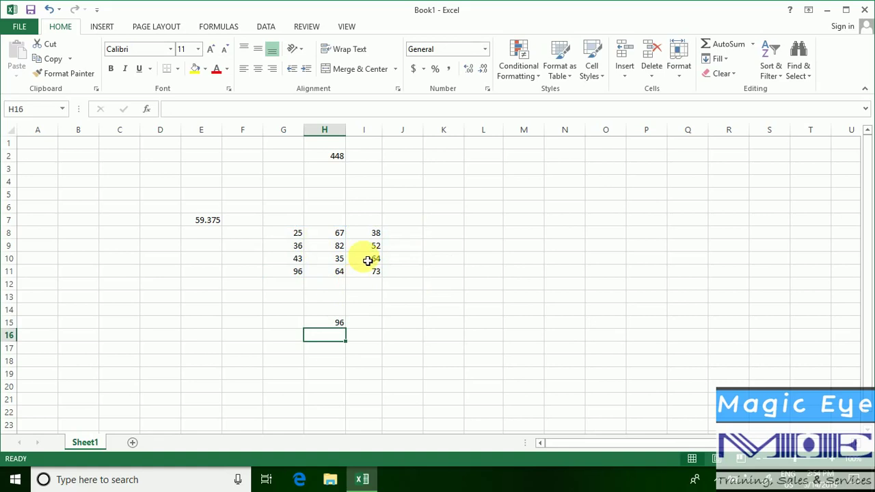
{"action": "left_click", "coordinate": [337, 325]}
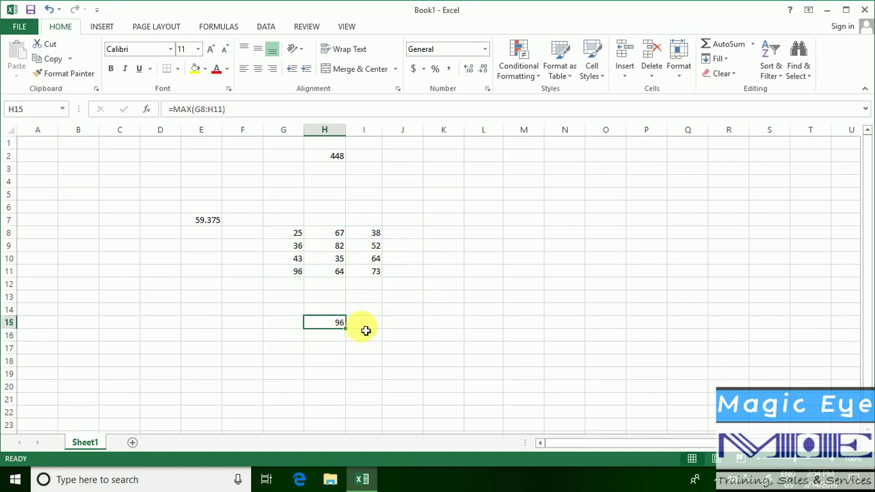
{"action": "left_click", "coordinate": [486, 244]}
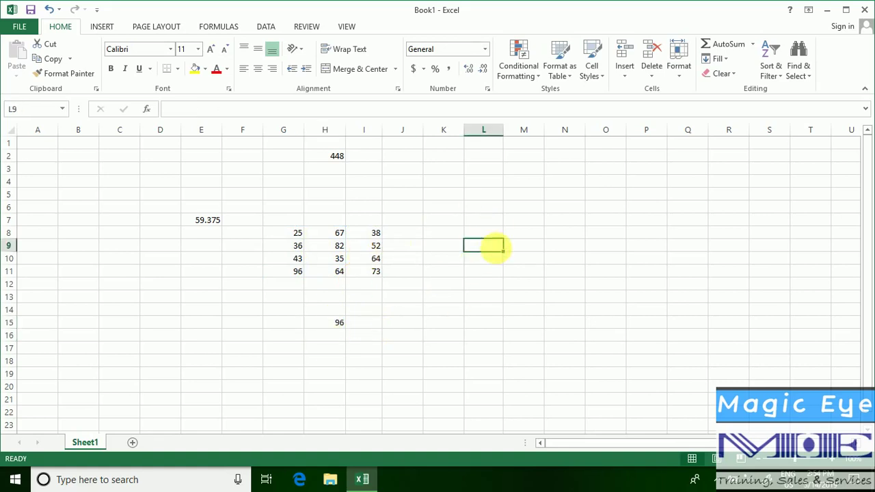
Enter =MIN(G8:I12) in L9, returning 25, then review the formulas in L9 and H2
{"action": "type", "text": "=min"}
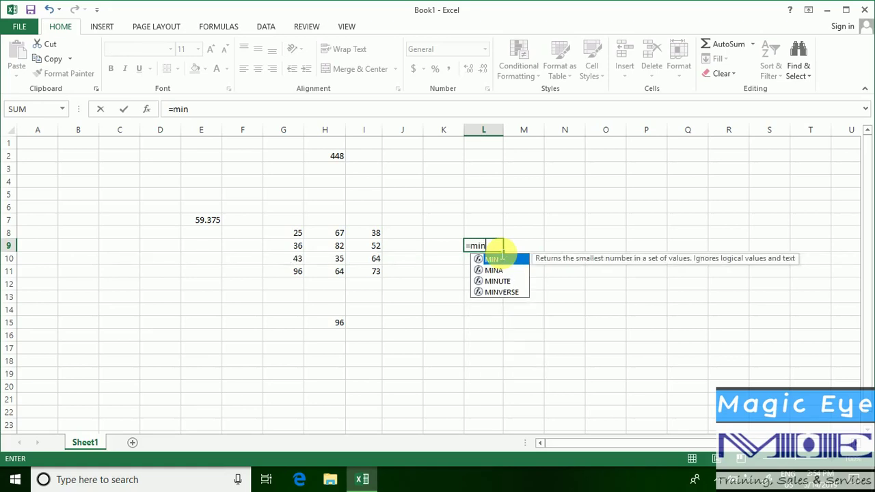
{"action": "type", "text": "("}
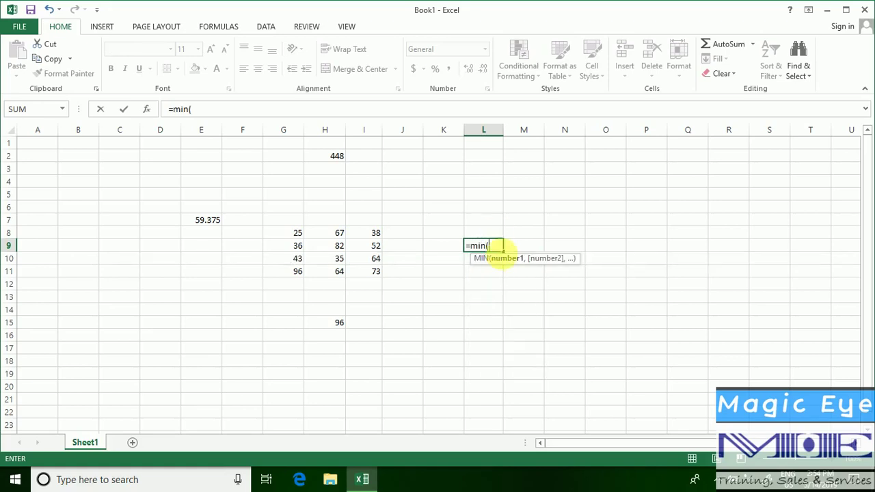
{"action": "left_click_drag", "start_coordinate": [293, 236], "coordinate": [366, 269]}
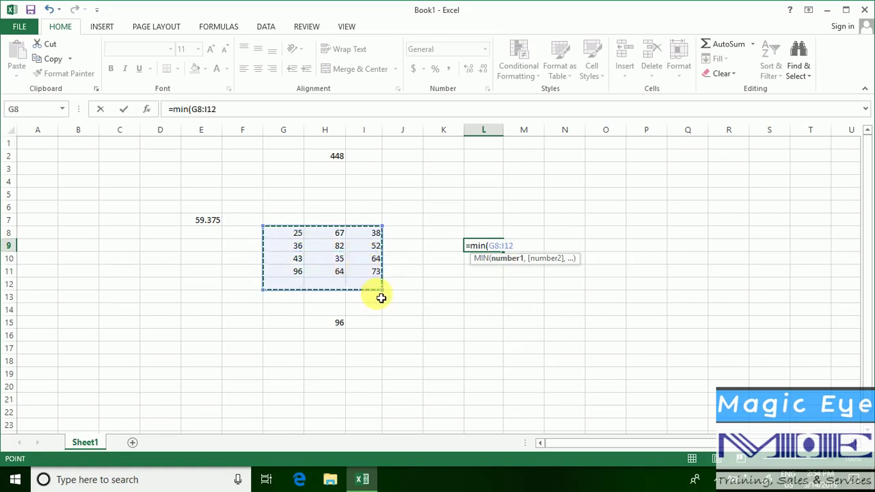
{"action": "type", "text": ")"}
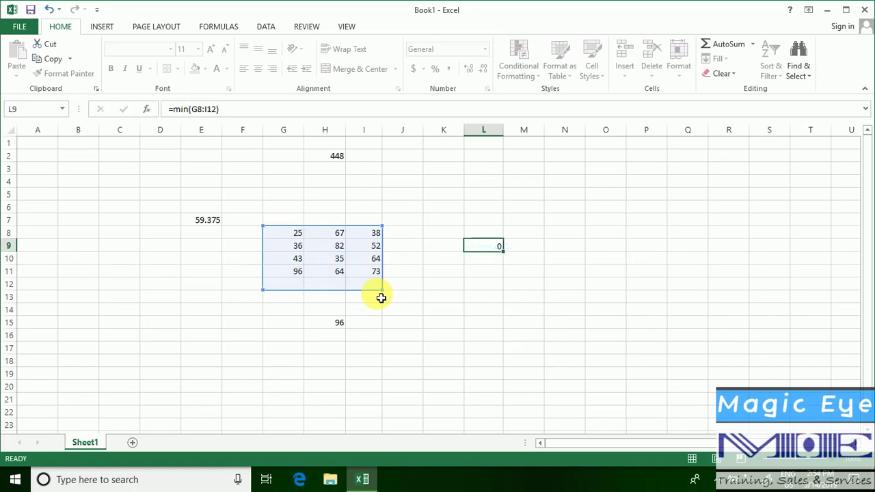
{"action": "key", "text": "Return"}
{"action": "left_click", "coordinate": [473, 246]}
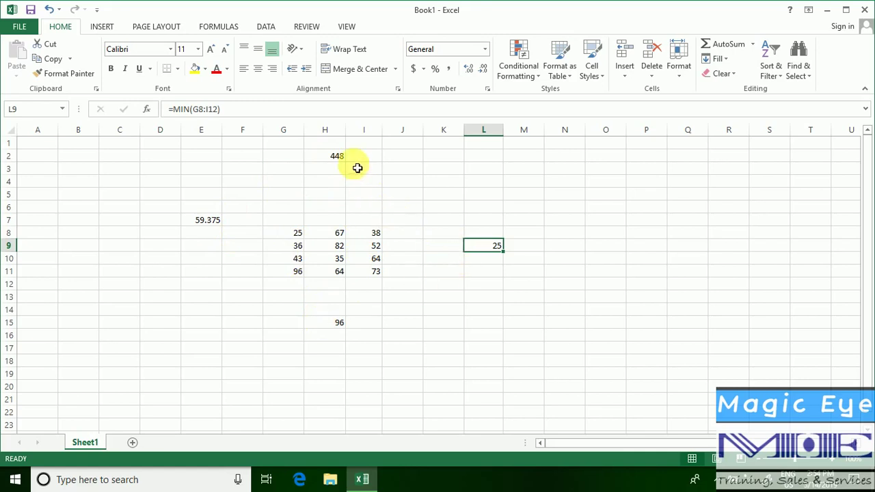
{"action": "left_click", "coordinate": [333, 156]}
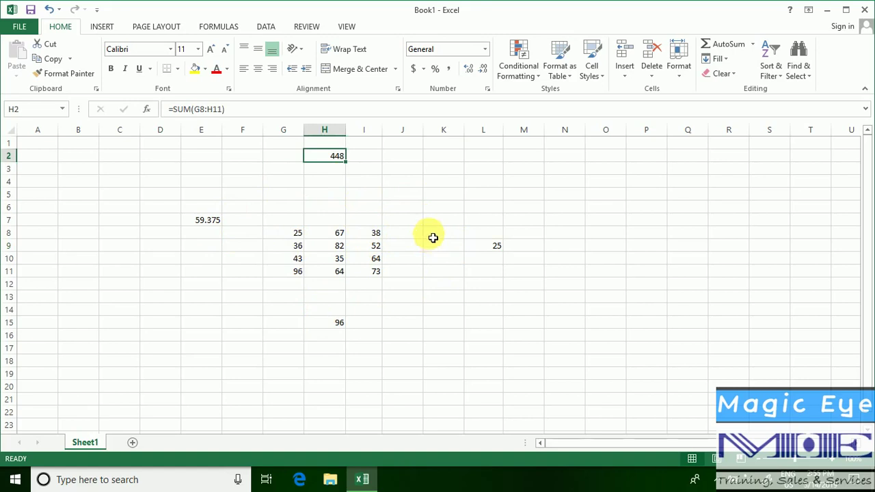
Enter =H9+G11 in M14 so it shows 178
{"action": "left_click", "coordinate": [542, 309]}
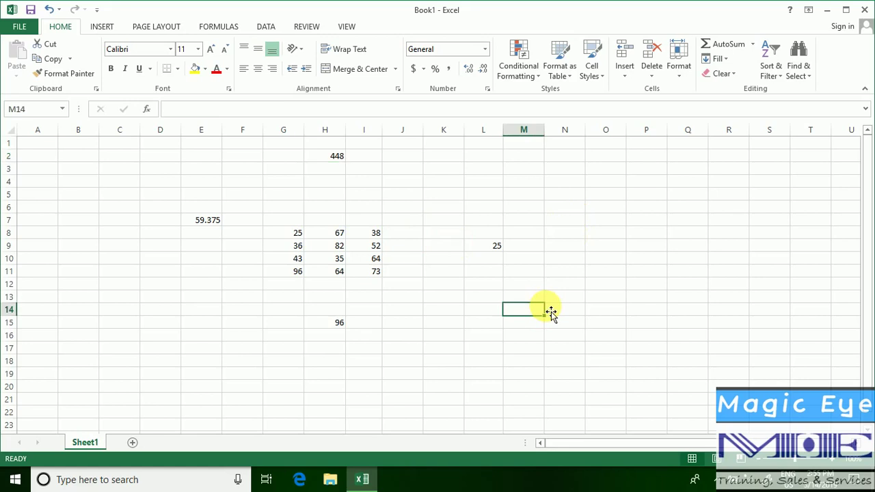
{"action": "type", "text": "="}
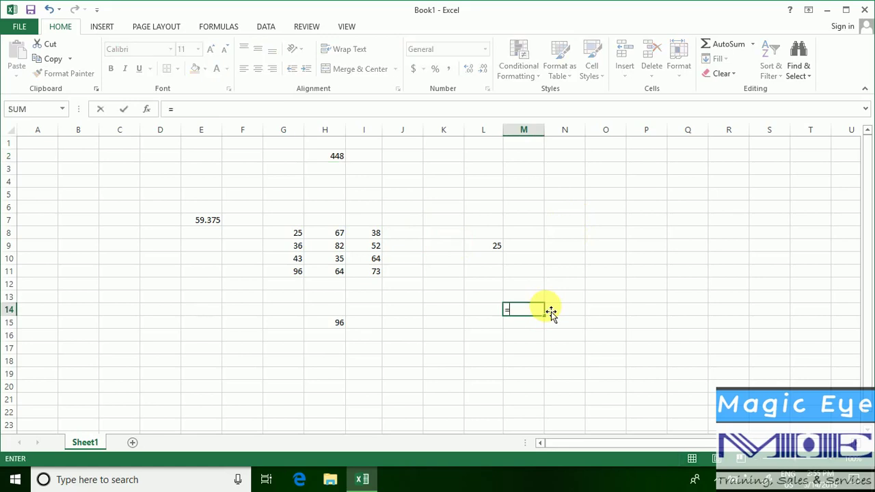
{"action": "left_click", "coordinate": [335, 247]}
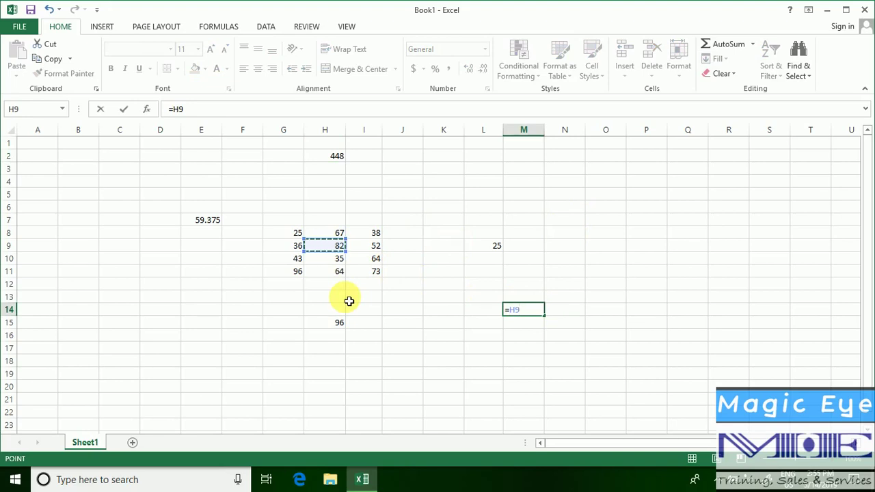
{"action": "type", "text": "+"}
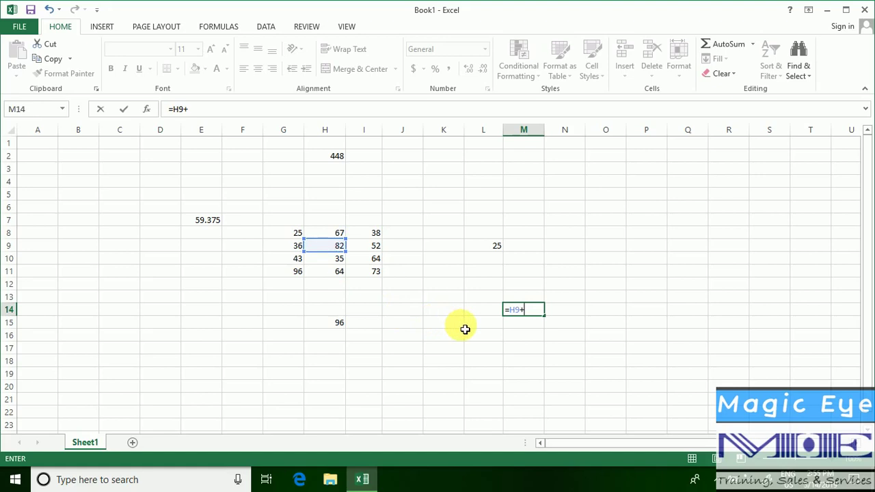
{"action": "left_click", "coordinate": [288, 275]}
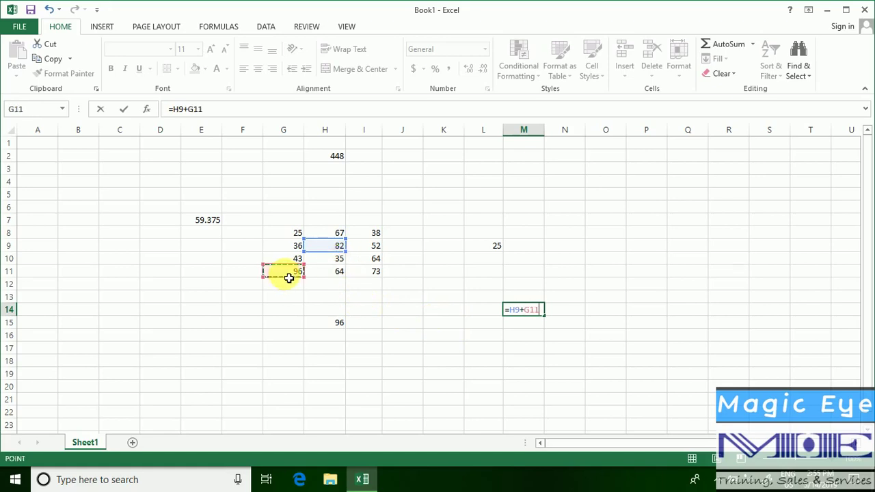
{"action": "key", "text": "Return"}
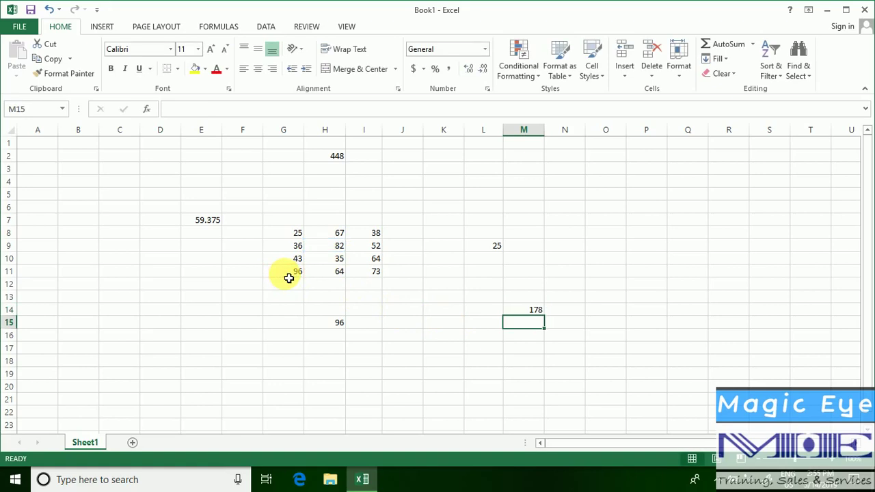
{"action": "left_click", "coordinate": [623, 301]}
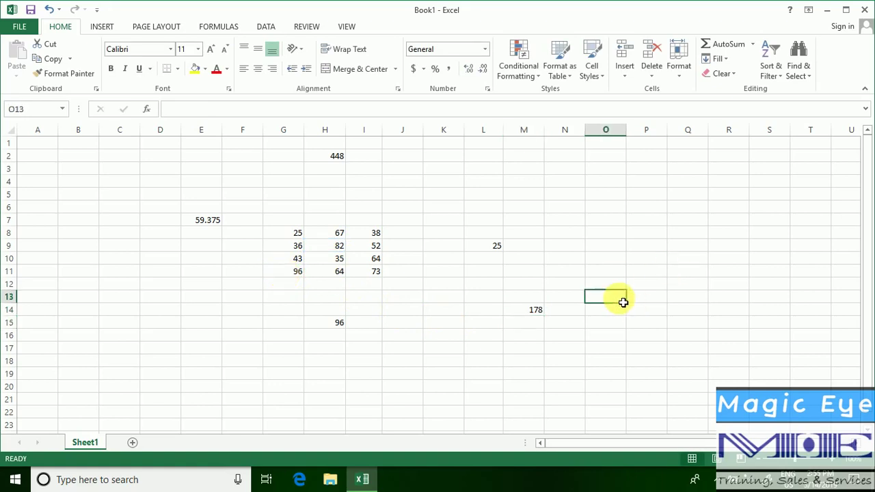
Enter the formula =G10-I9 in O13 so it shows -9
{"action": "type", "text": "="}
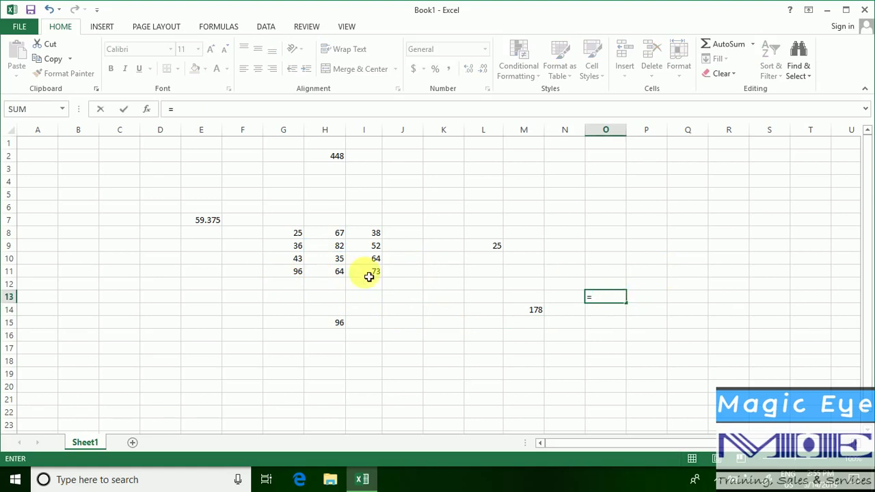
{"action": "left_click", "coordinate": [299, 263]}
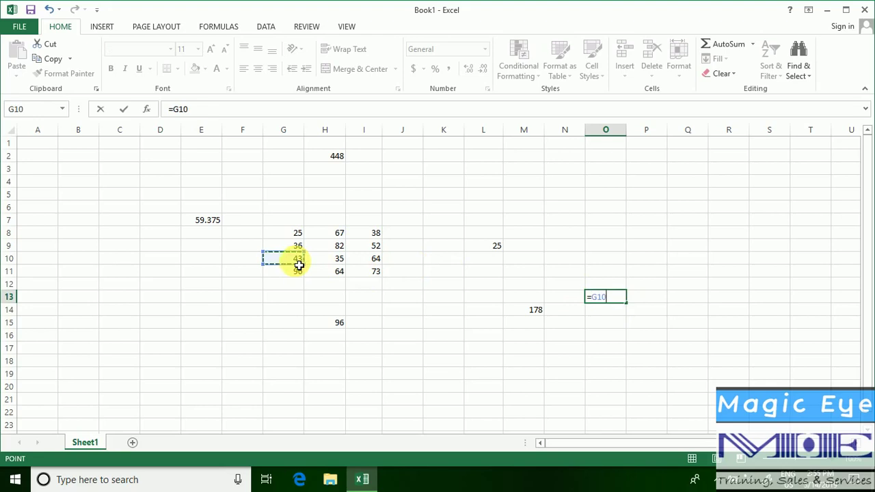
{"action": "type", "text": "-"}
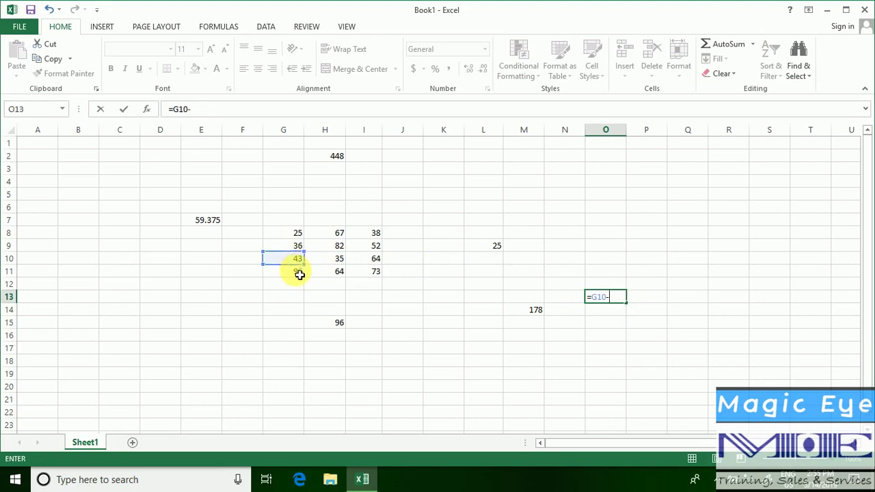
{"action": "left_click", "coordinate": [368, 250]}
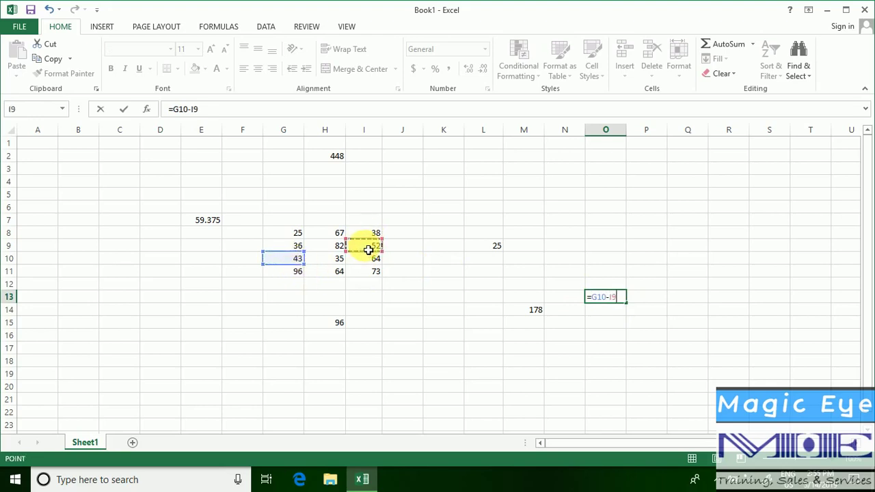
{"action": "key", "text": "Return"}
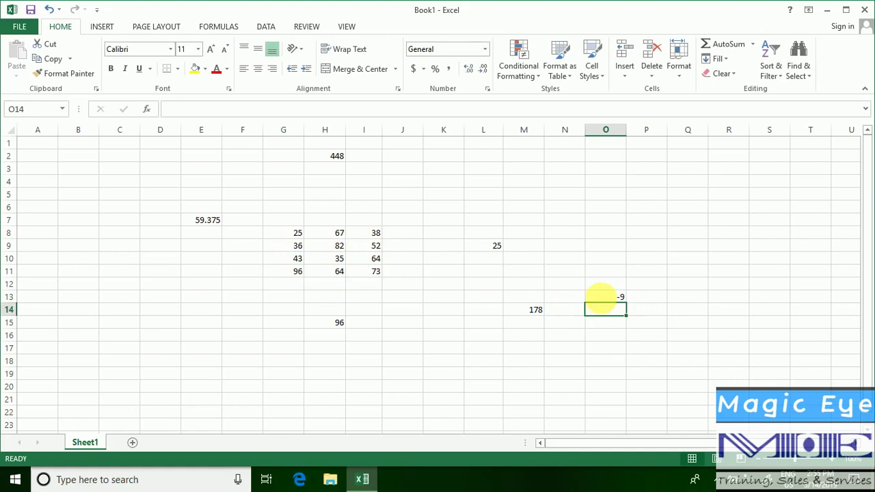
Enter the formula =G10*G8 in Q13 so it shows the product 1075
{"action": "left_click", "coordinate": [696, 301]}
{"action": "type", "text": "="}
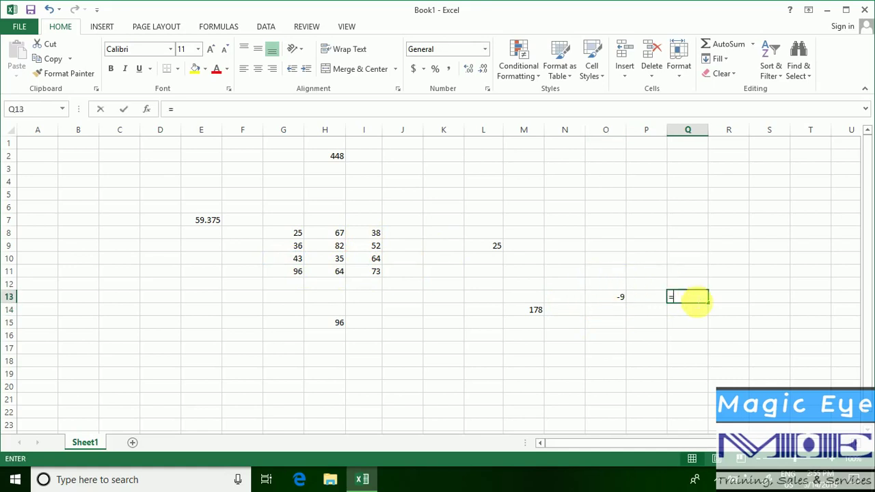
{"action": "left_click", "coordinate": [293, 264]}
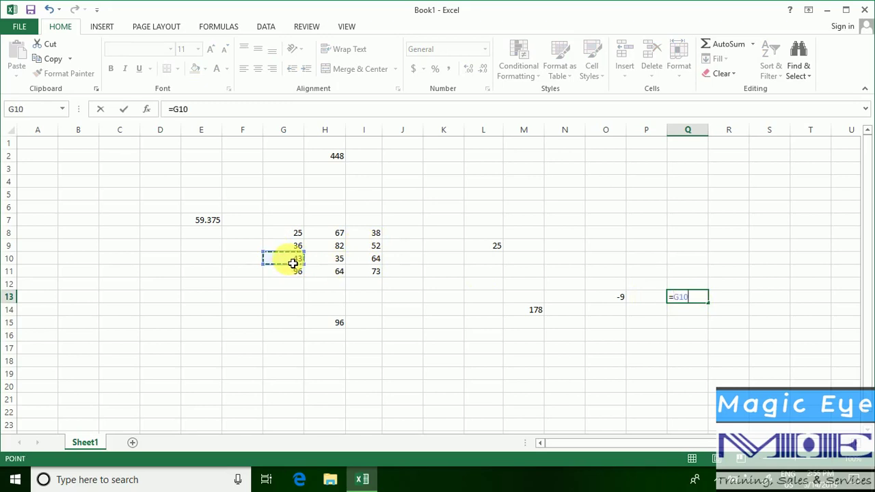
{"action": "type", "text": "*"}
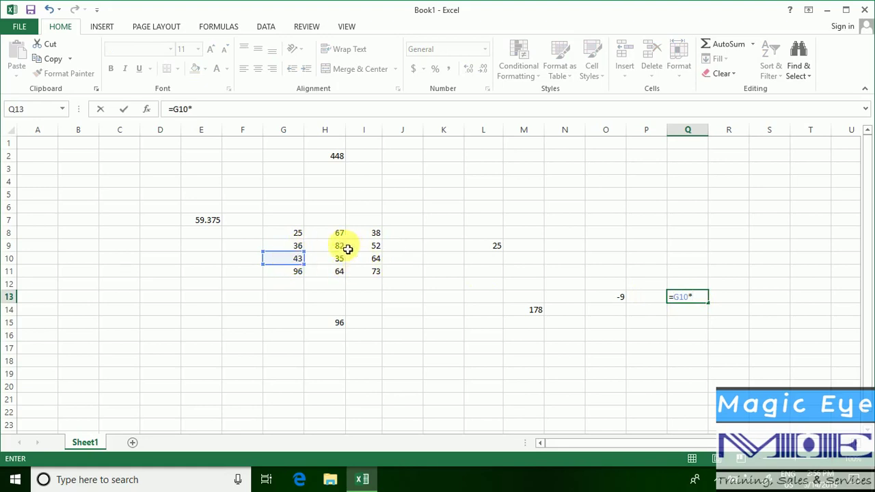
{"action": "left_click", "coordinate": [294, 234]}
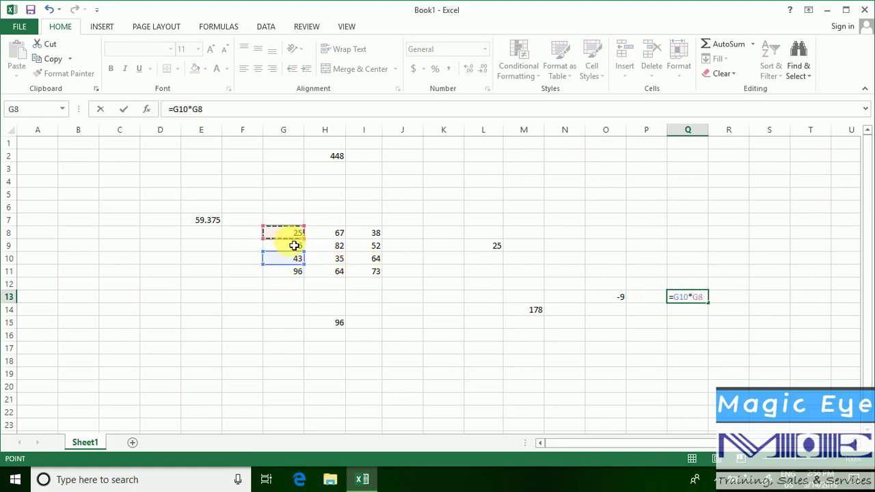
{"action": "key", "text": "Return"}
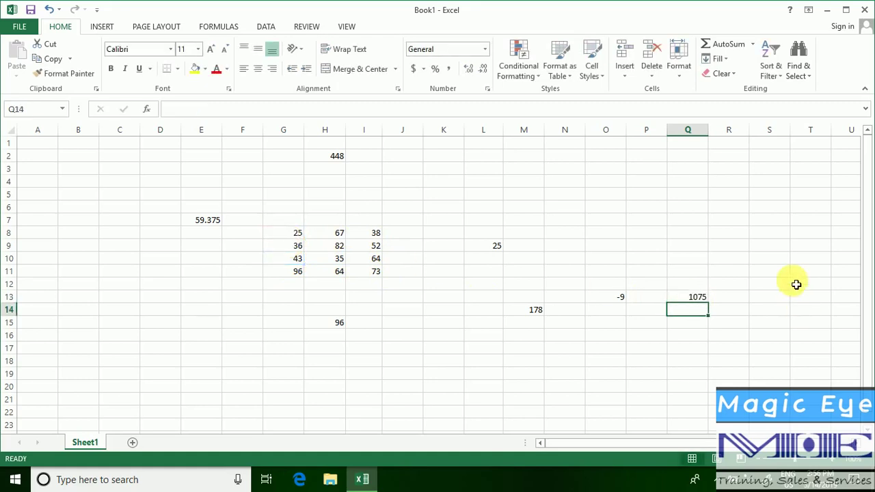
{"action": "left_click", "coordinate": [774, 299]}
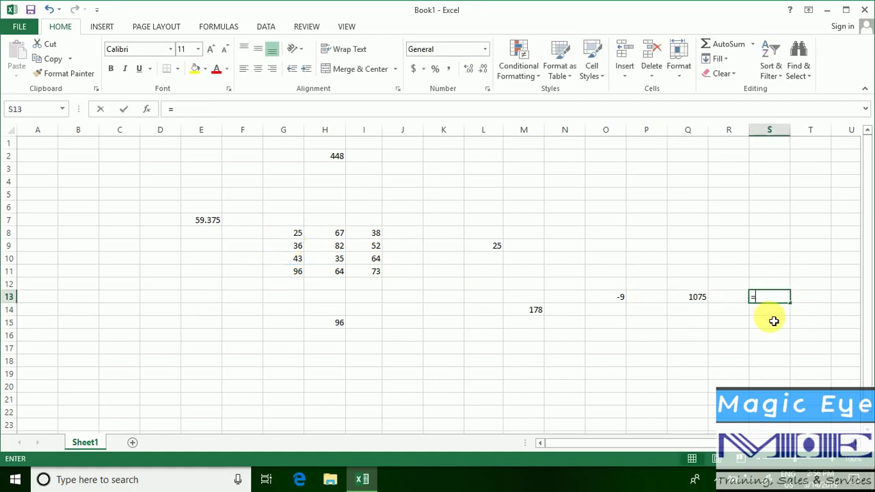
Enter =I11/G9 in S13 to show 2.027778, then select the empty cell N13
{"action": "type", "text": "="}
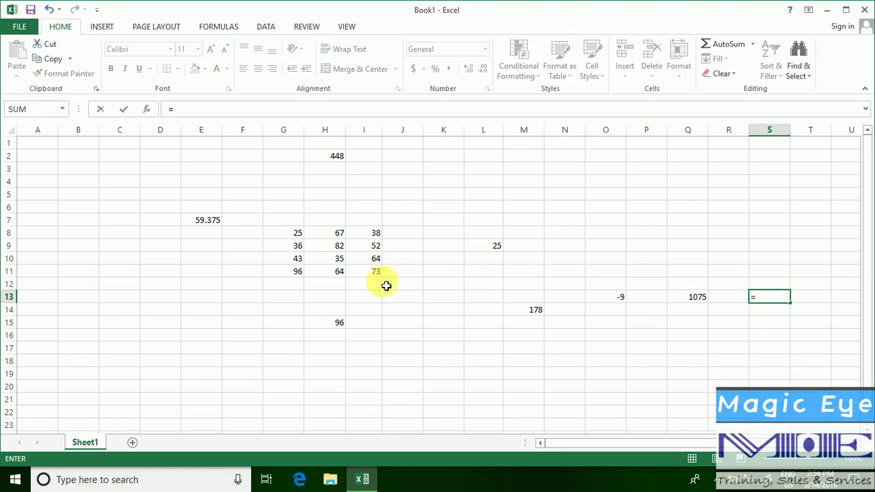
{"action": "left_click", "coordinate": [369, 271]}
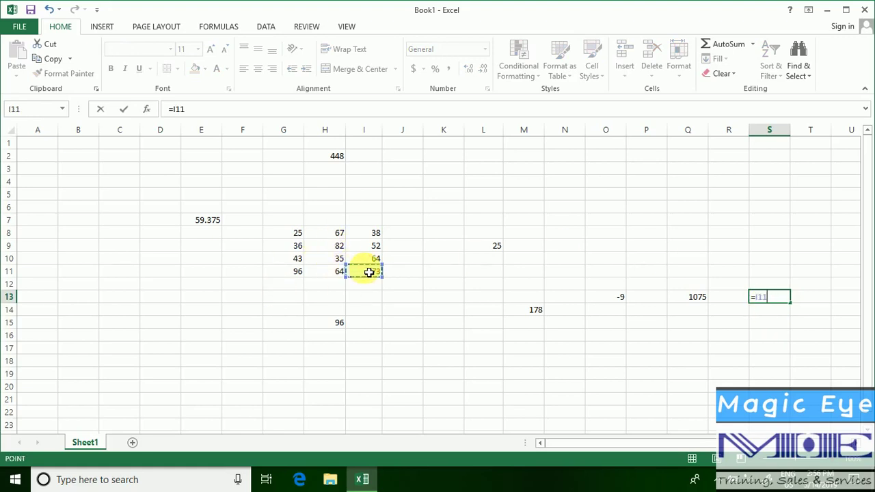
{"action": "type", "text": "/"}
{"action": "left_click", "coordinate": [297, 249]}
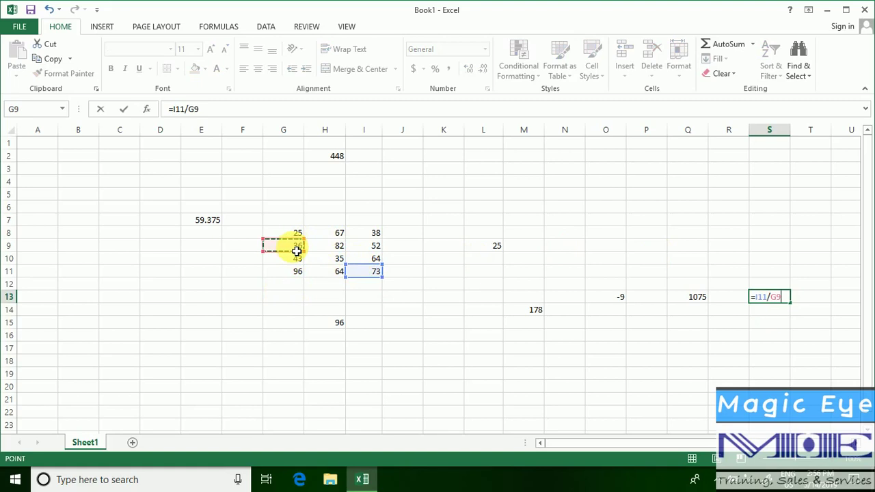
{"action": "key", "text": "Return"}
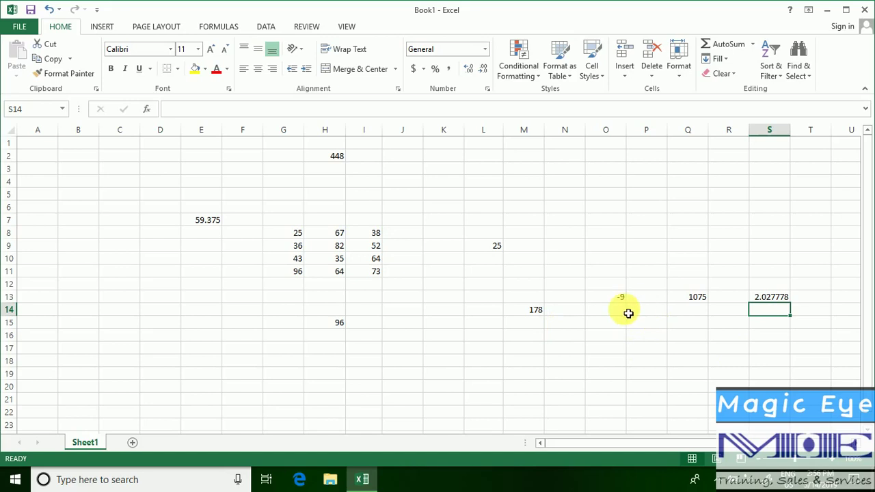
{"action": "left_click", "coordinate": [557, 301]}
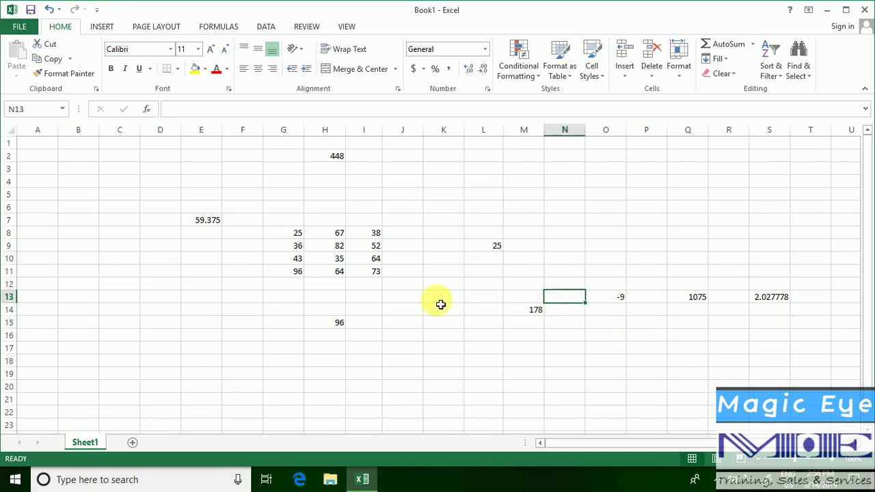